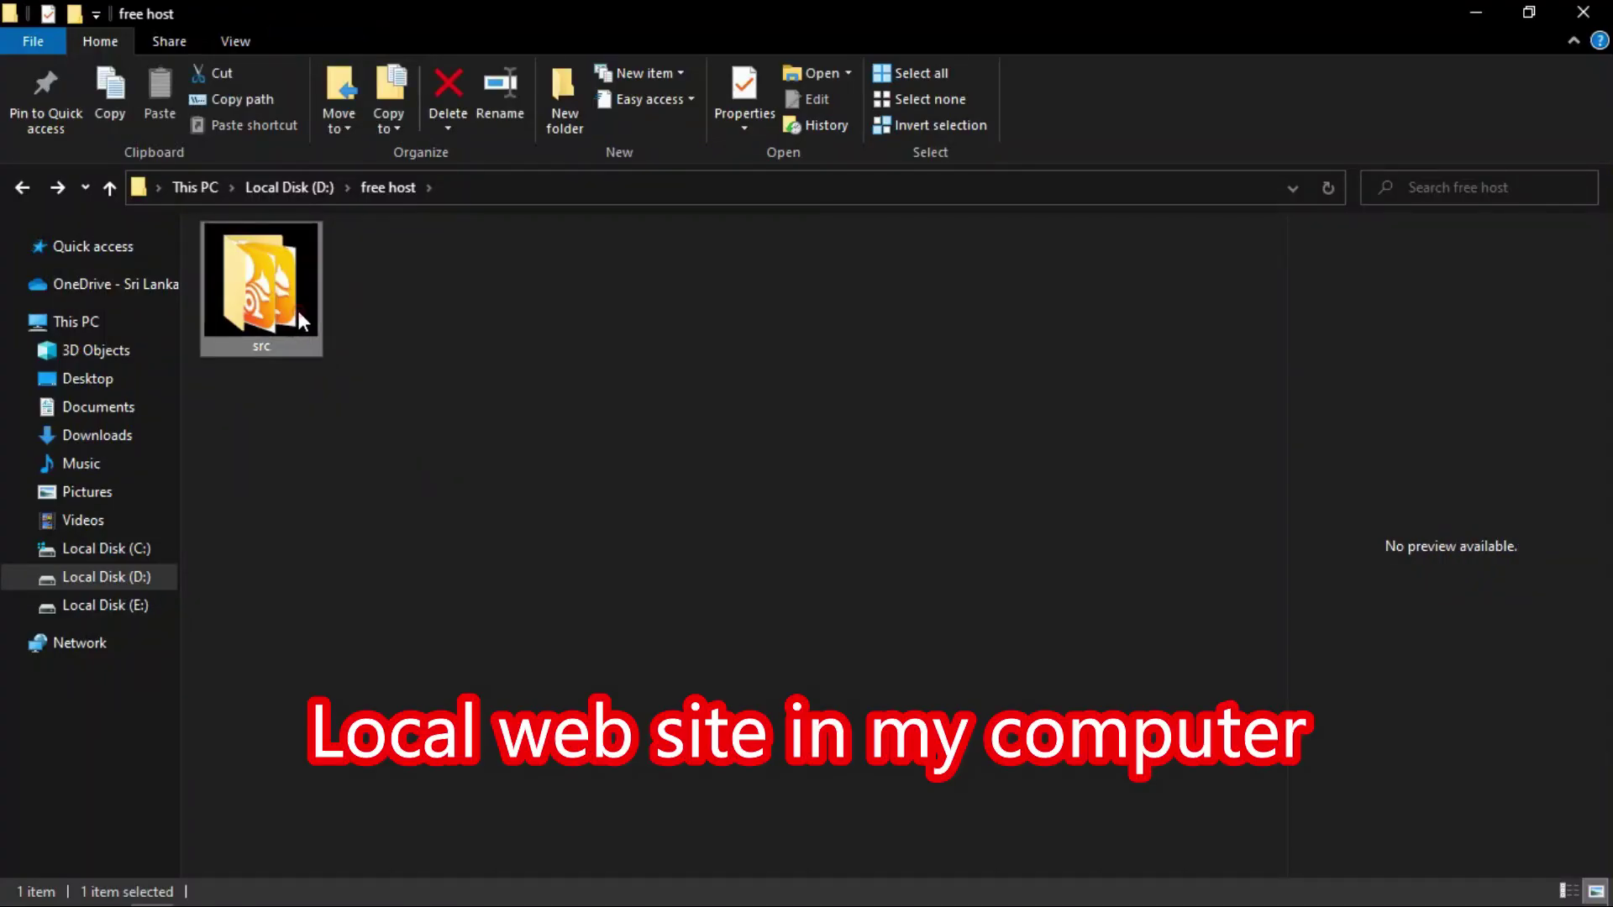
- Open the src folder in D:\free host to reveal images, styles and 1.html–8.html
double_click(299, 310)
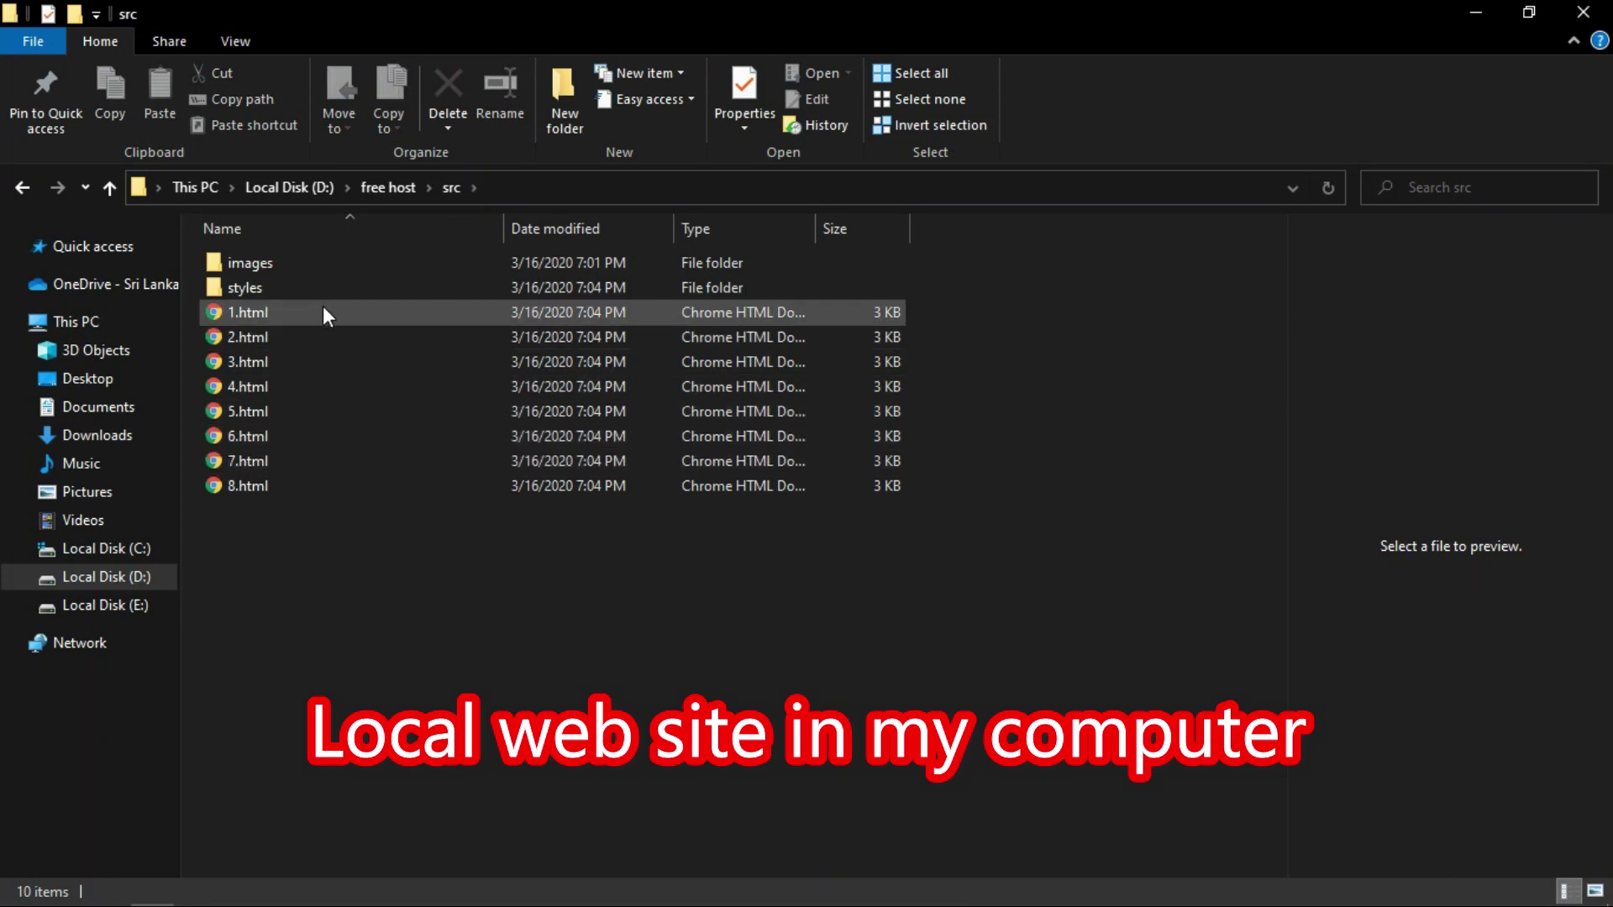
- Open 1.html in Chrome and browse its CSS, JAVASCRIPT, JAVA, PHP and SQL pages
double_click(323, 311)
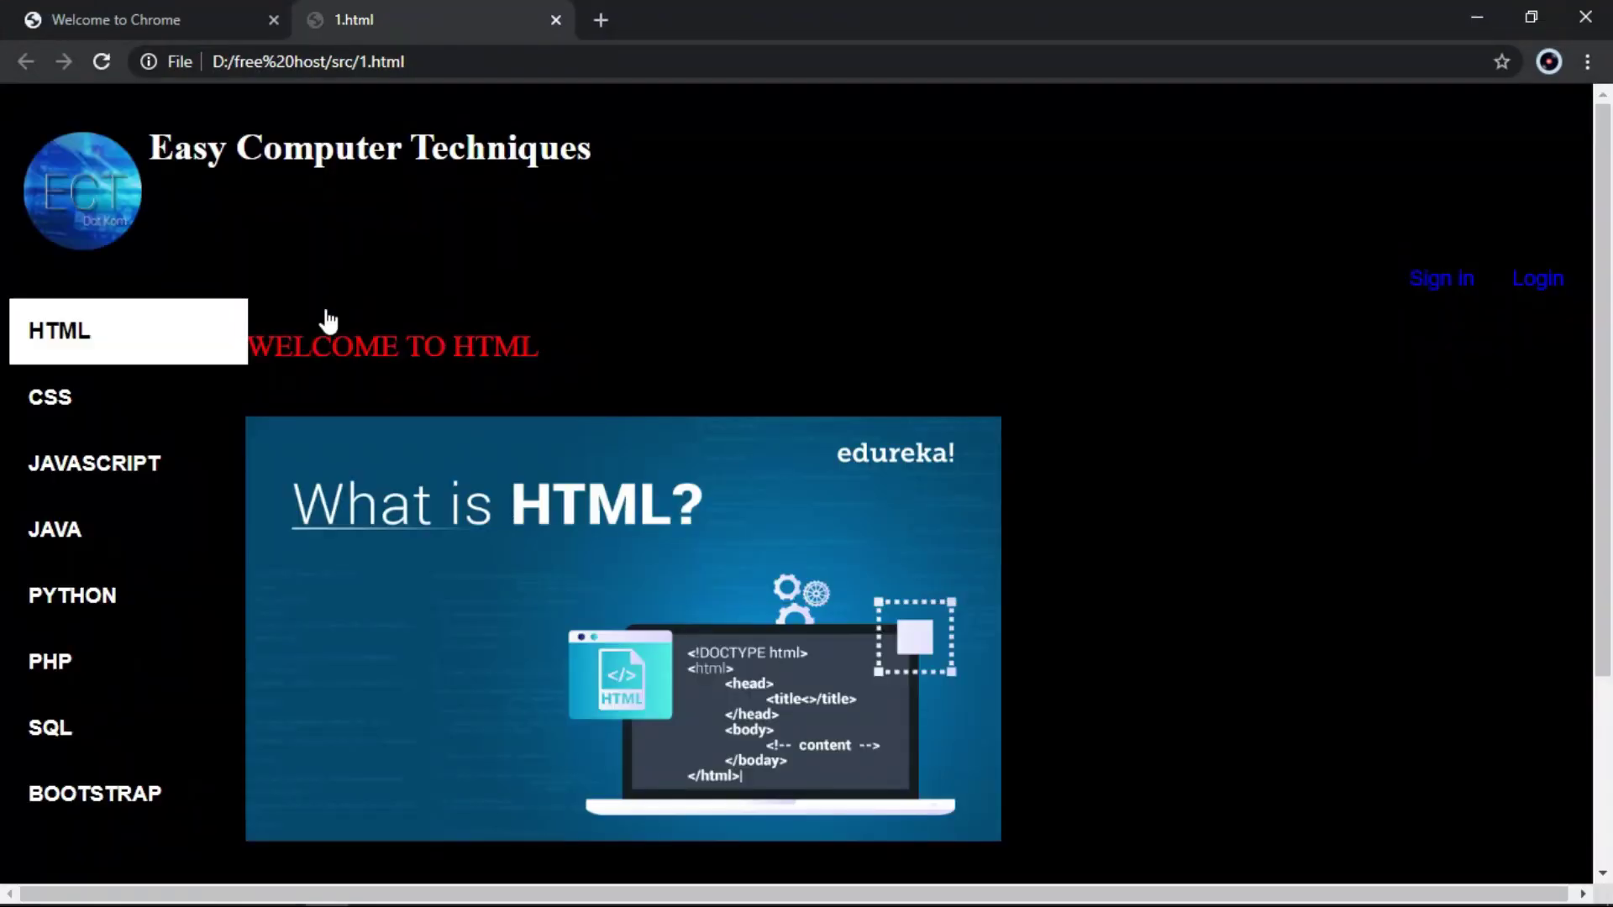
click(144, 386)
click(116, 458)
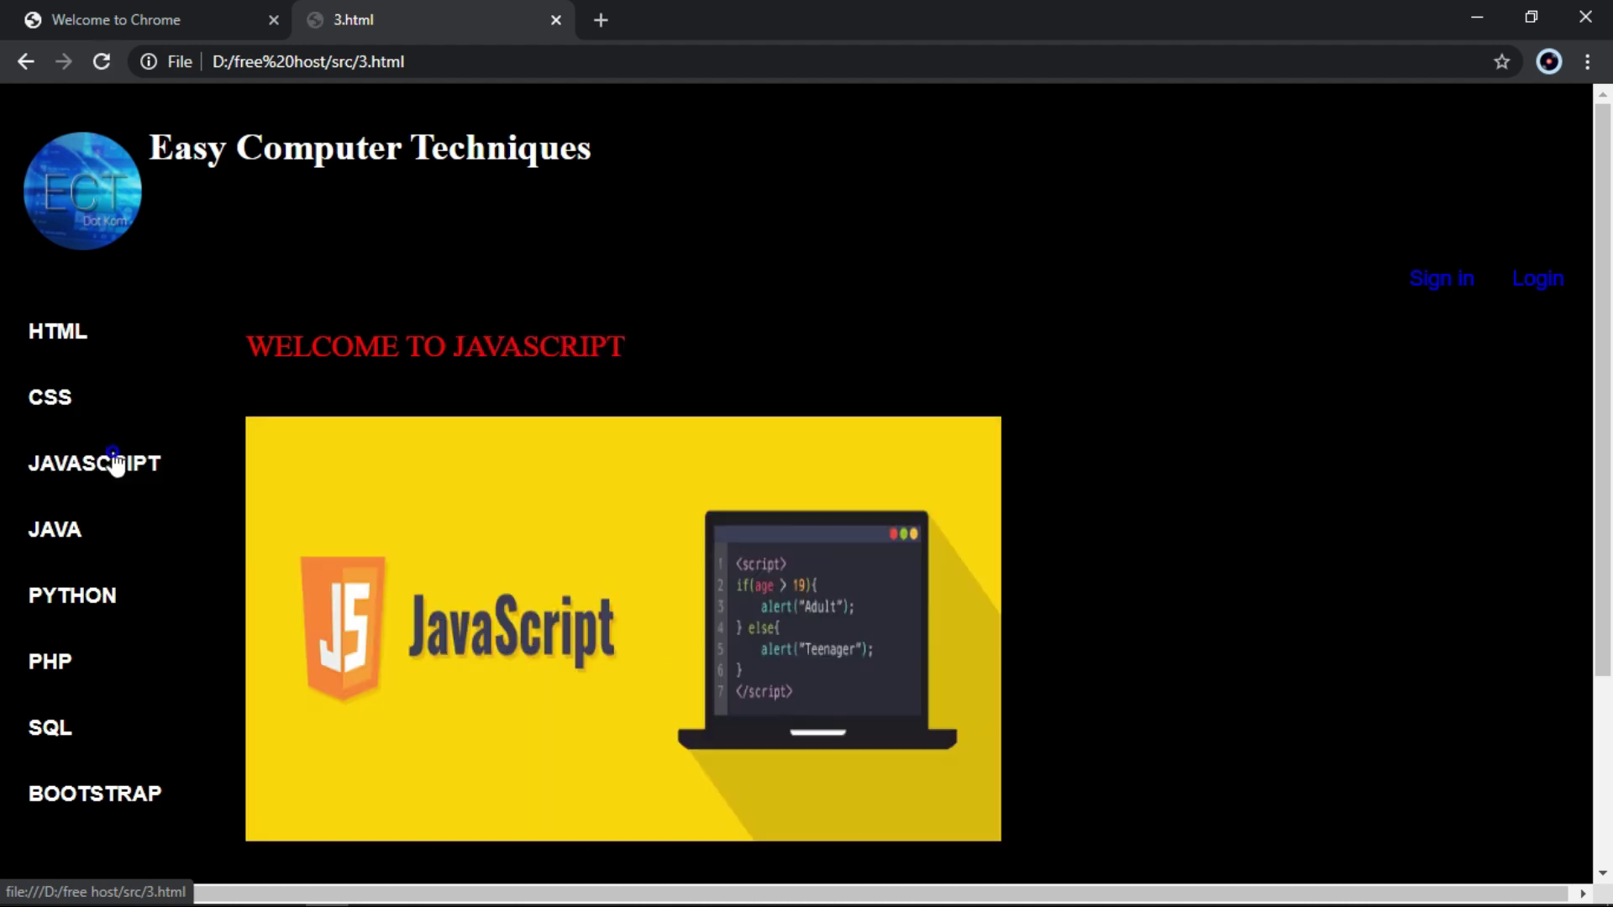
click(110, 519)
click(86, 663)
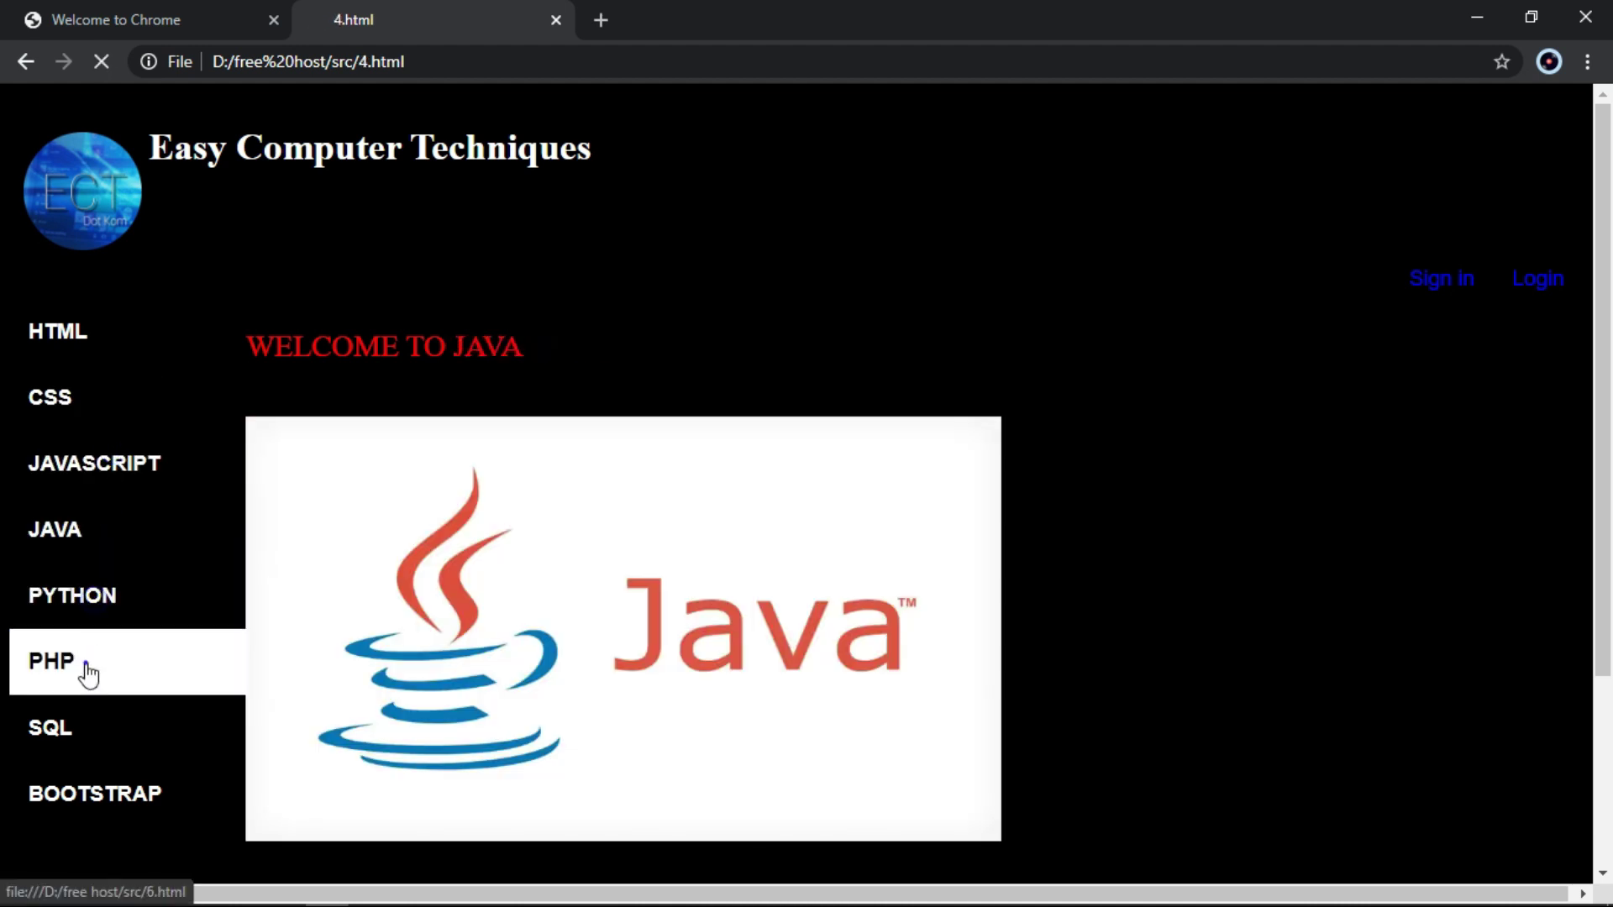
click(92, 727)
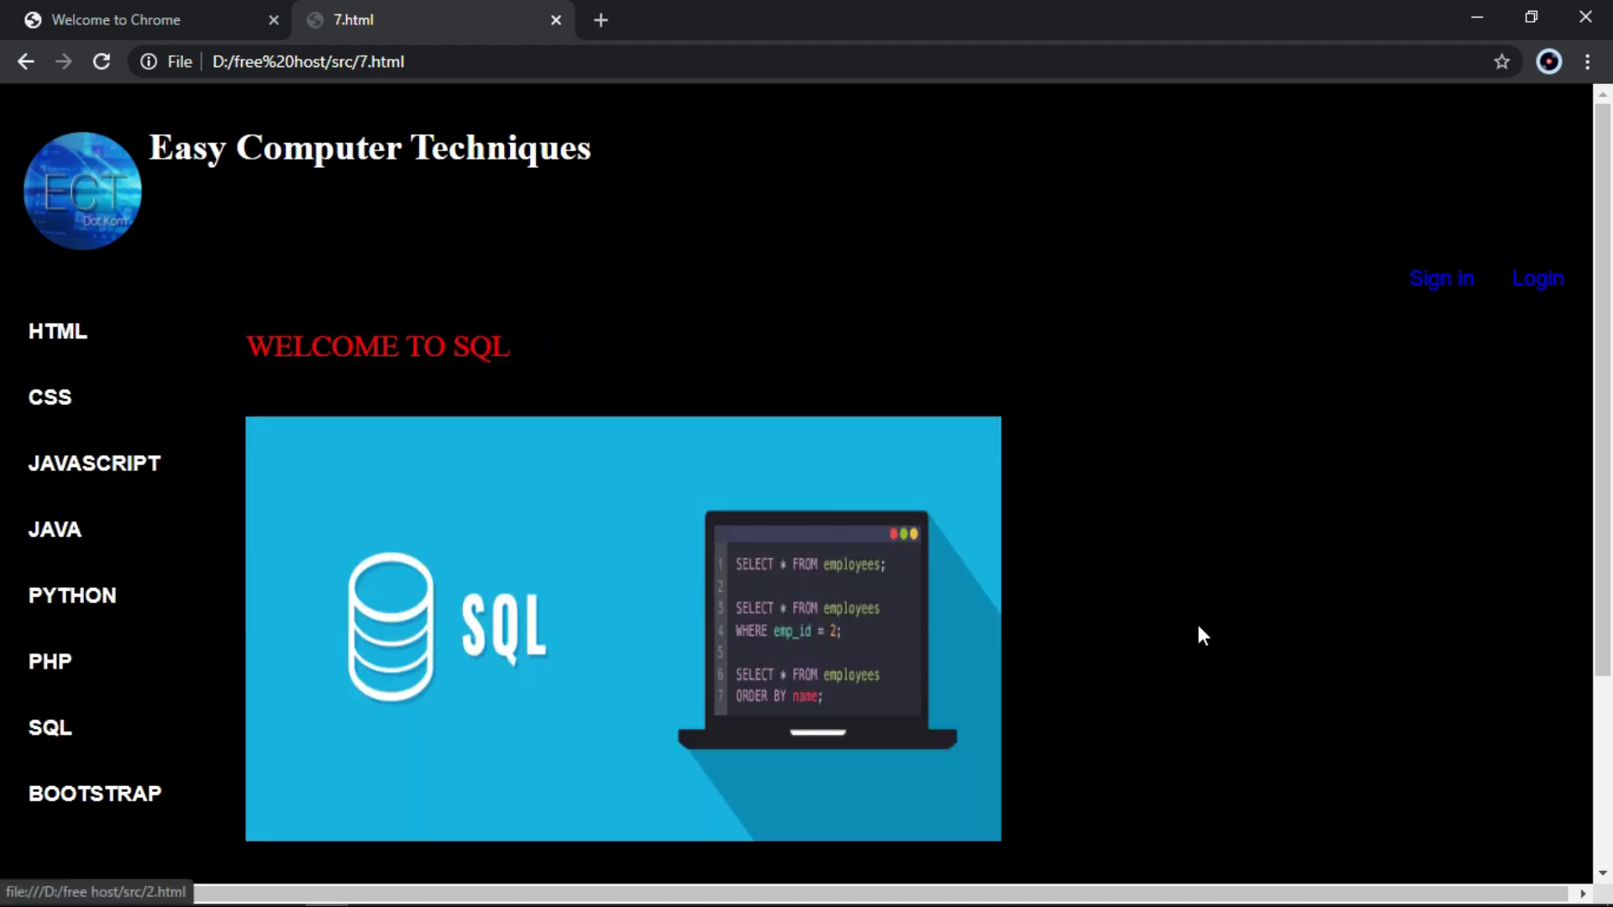
scroll(1202, 634, down, 3)
scroll(1199, 629, up, 3)
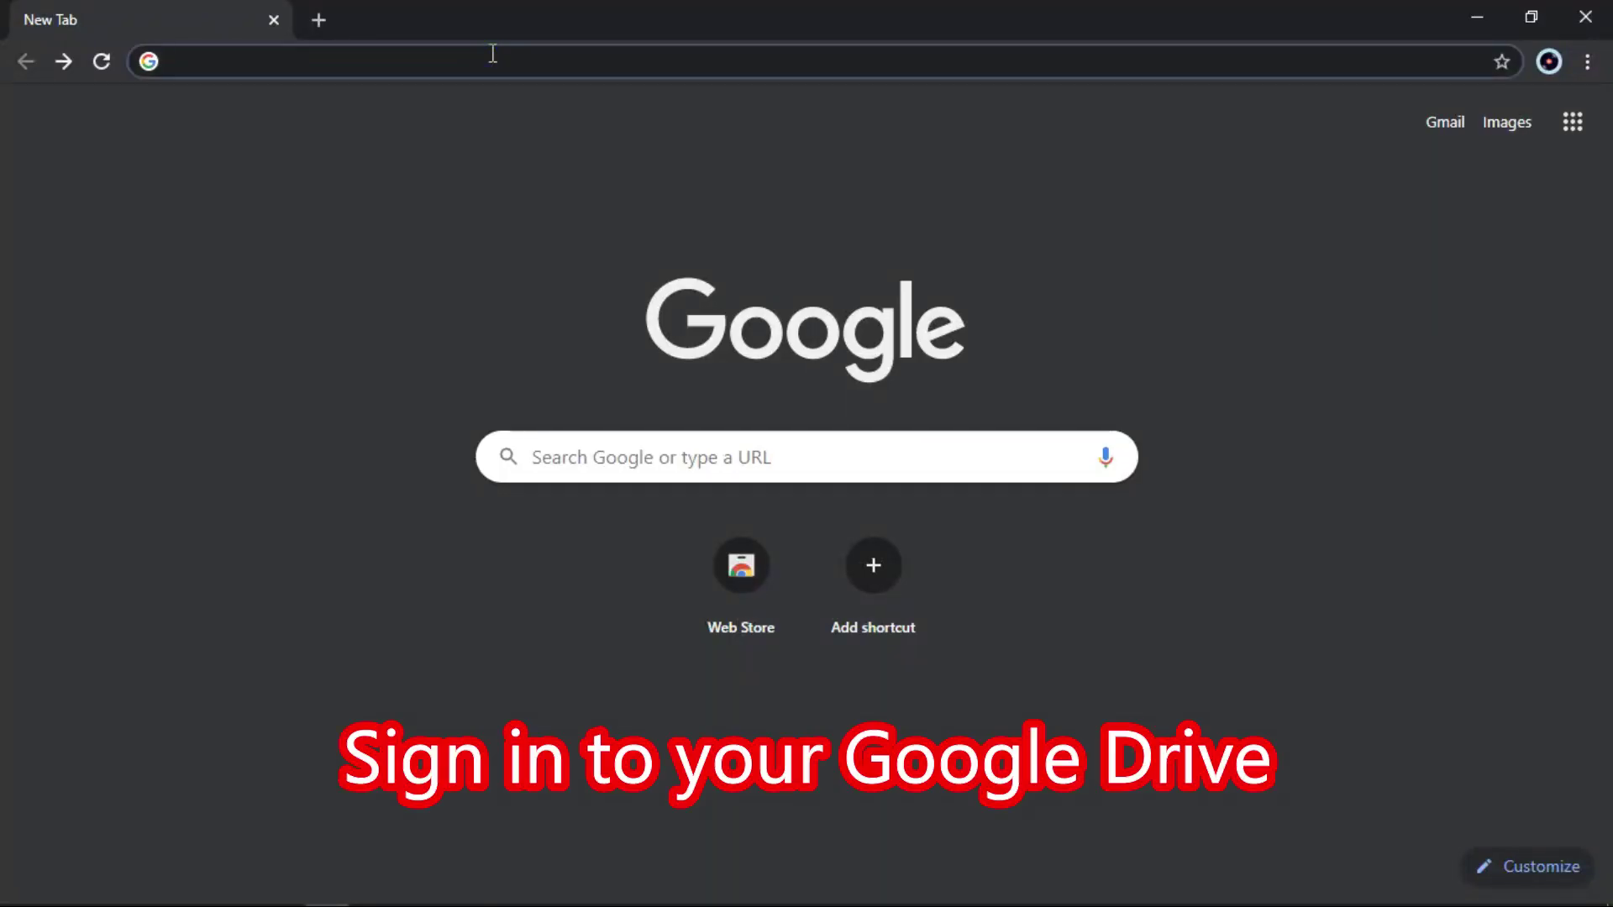
- Search 'google drive' and go into Google Drive for personal use to reach sign-in
text(google drive)
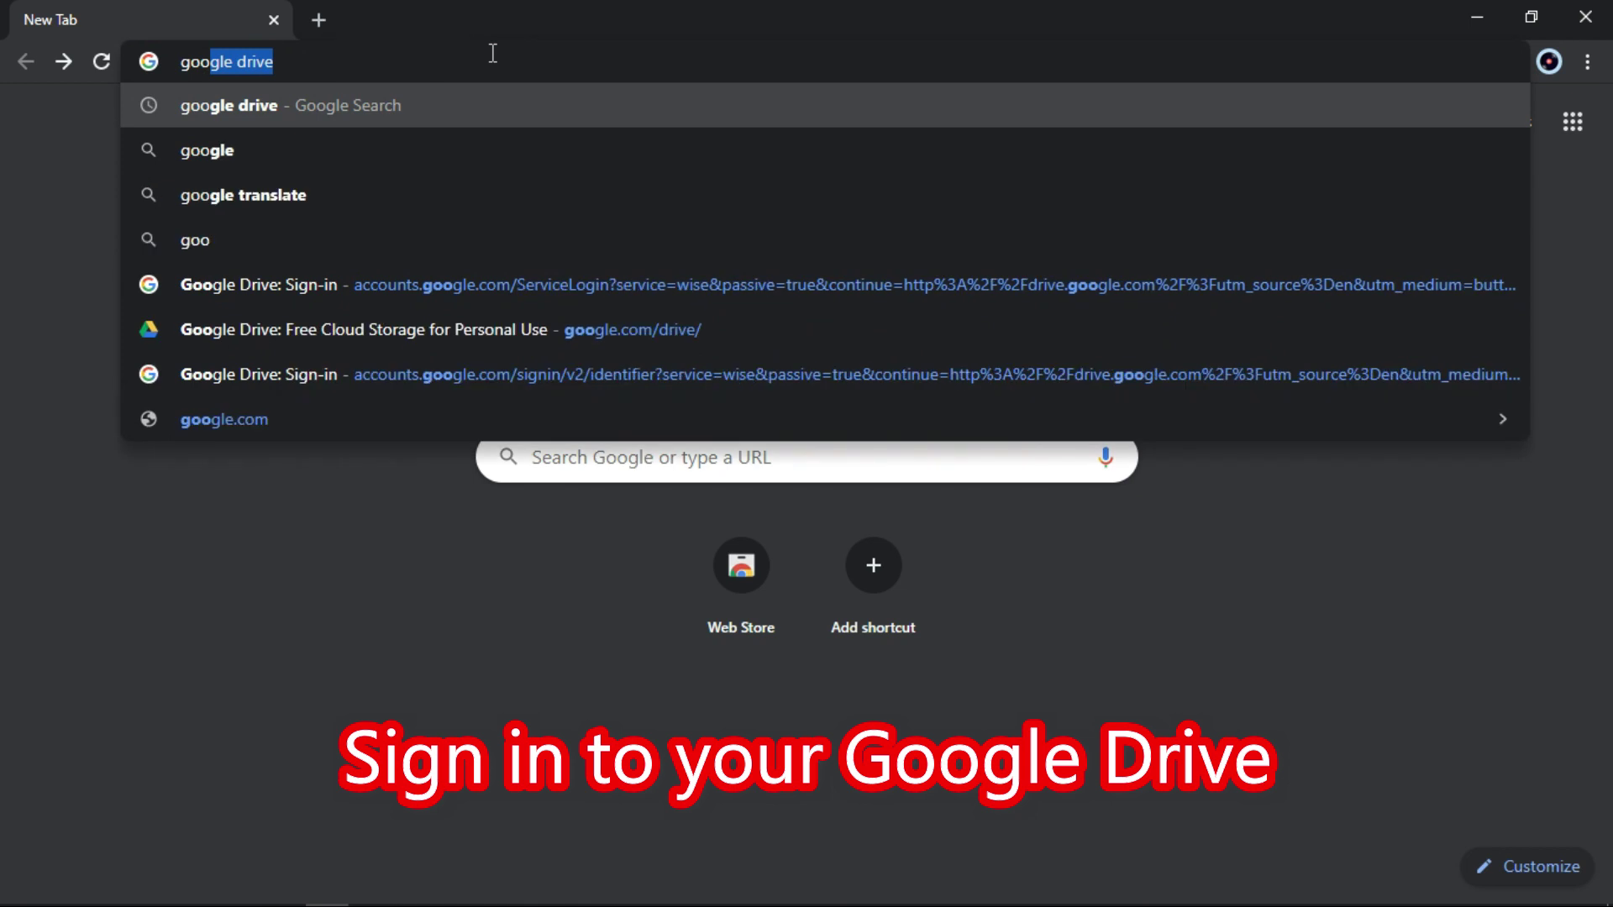
key(Return)
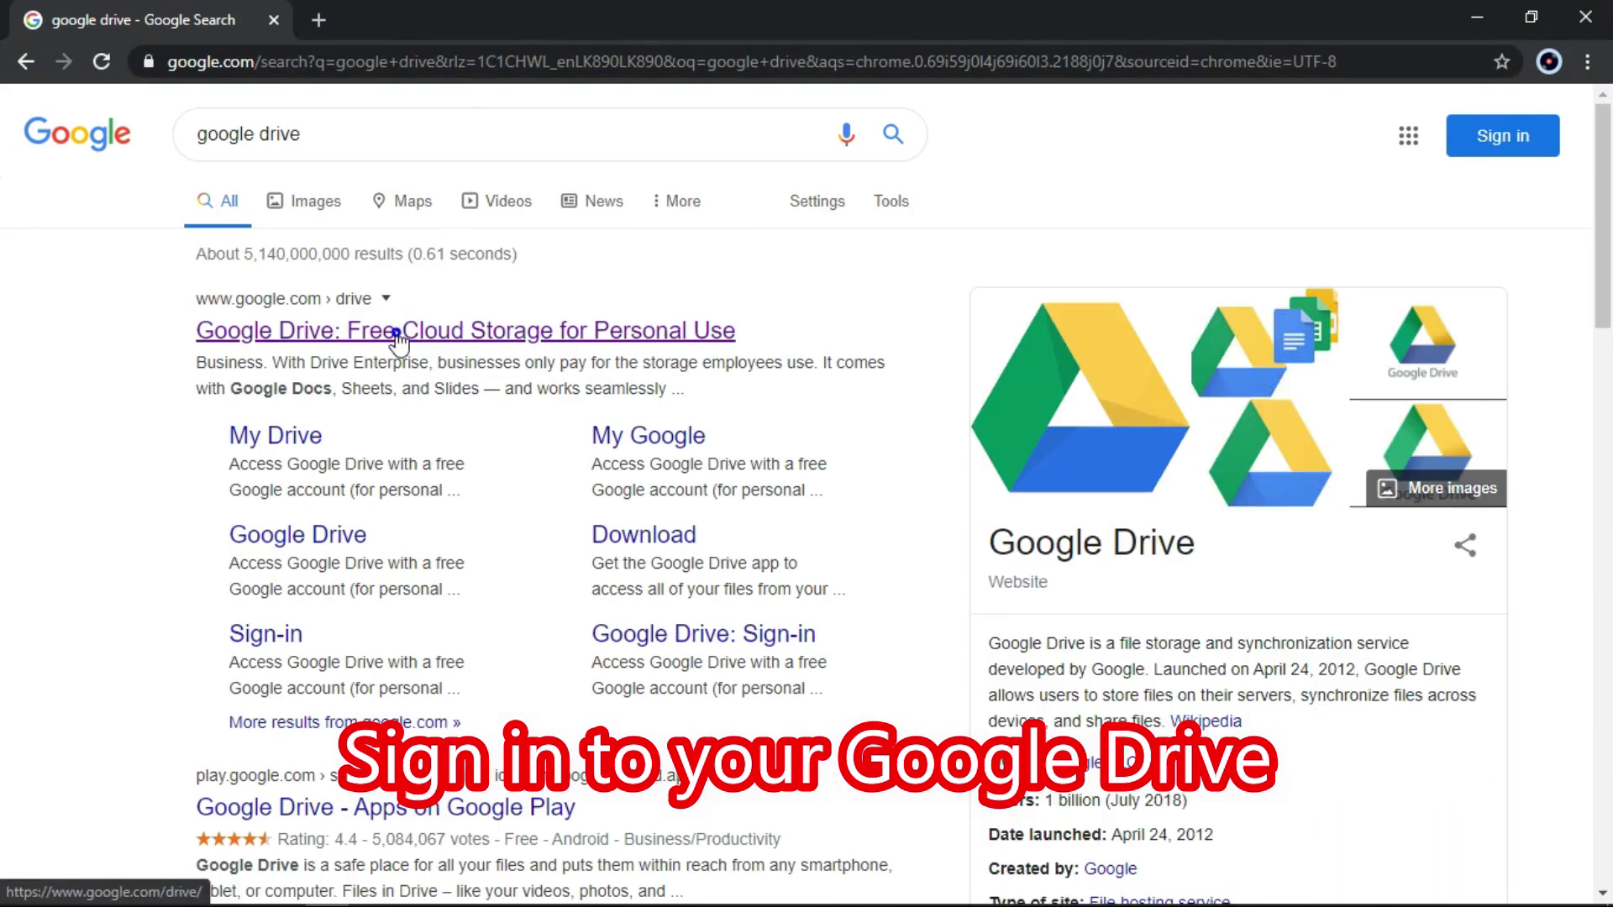
click(397, 334)
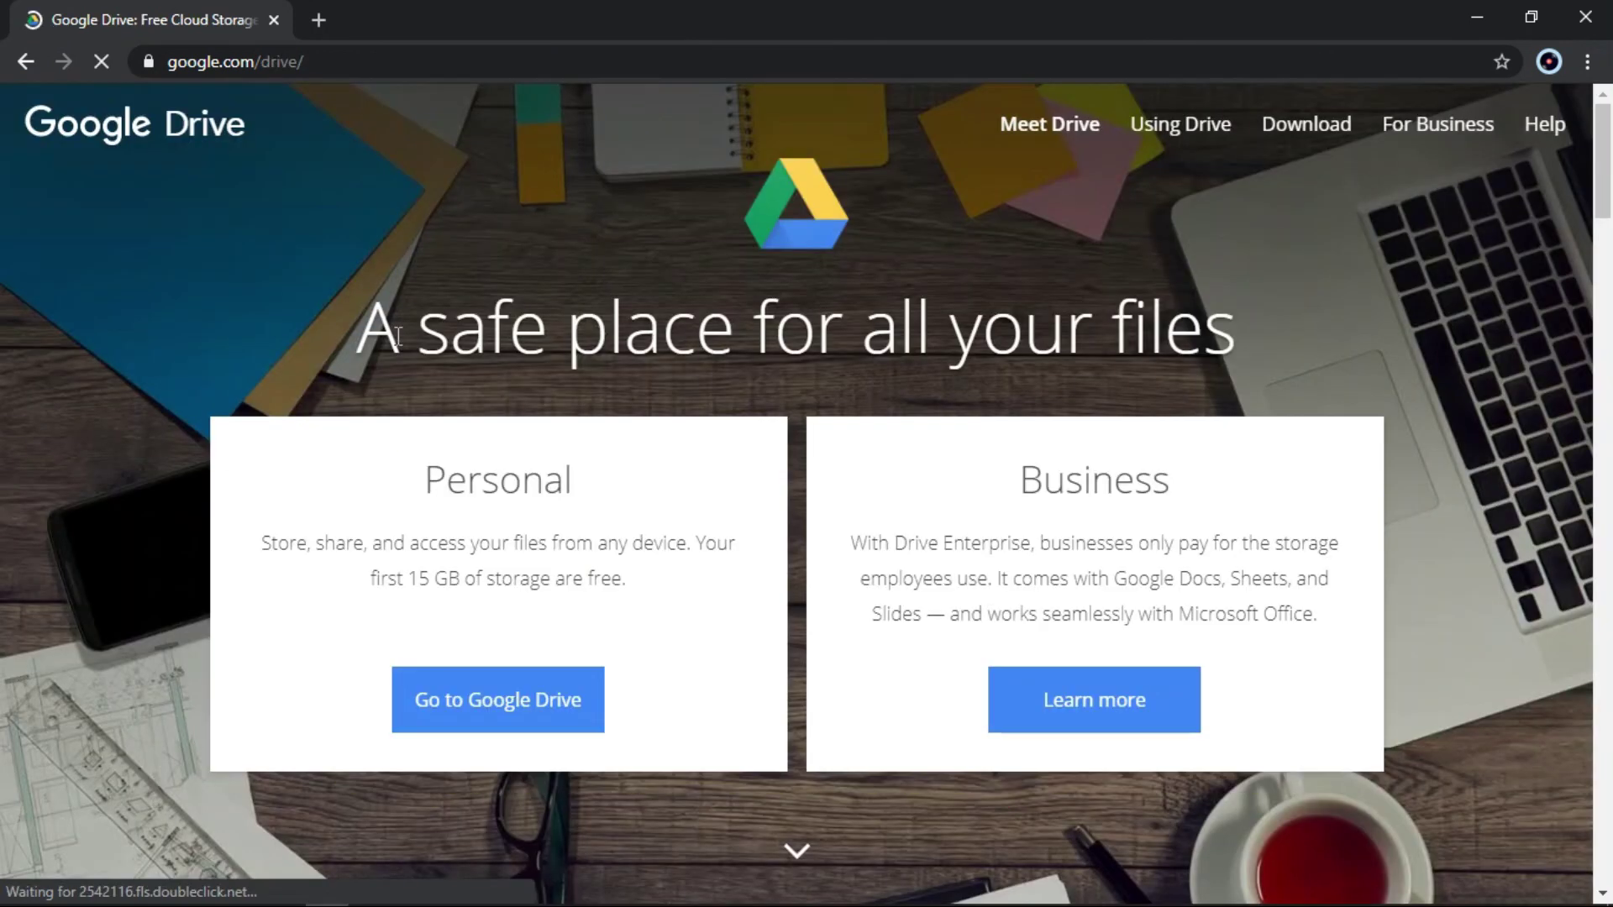
click(509, 692)
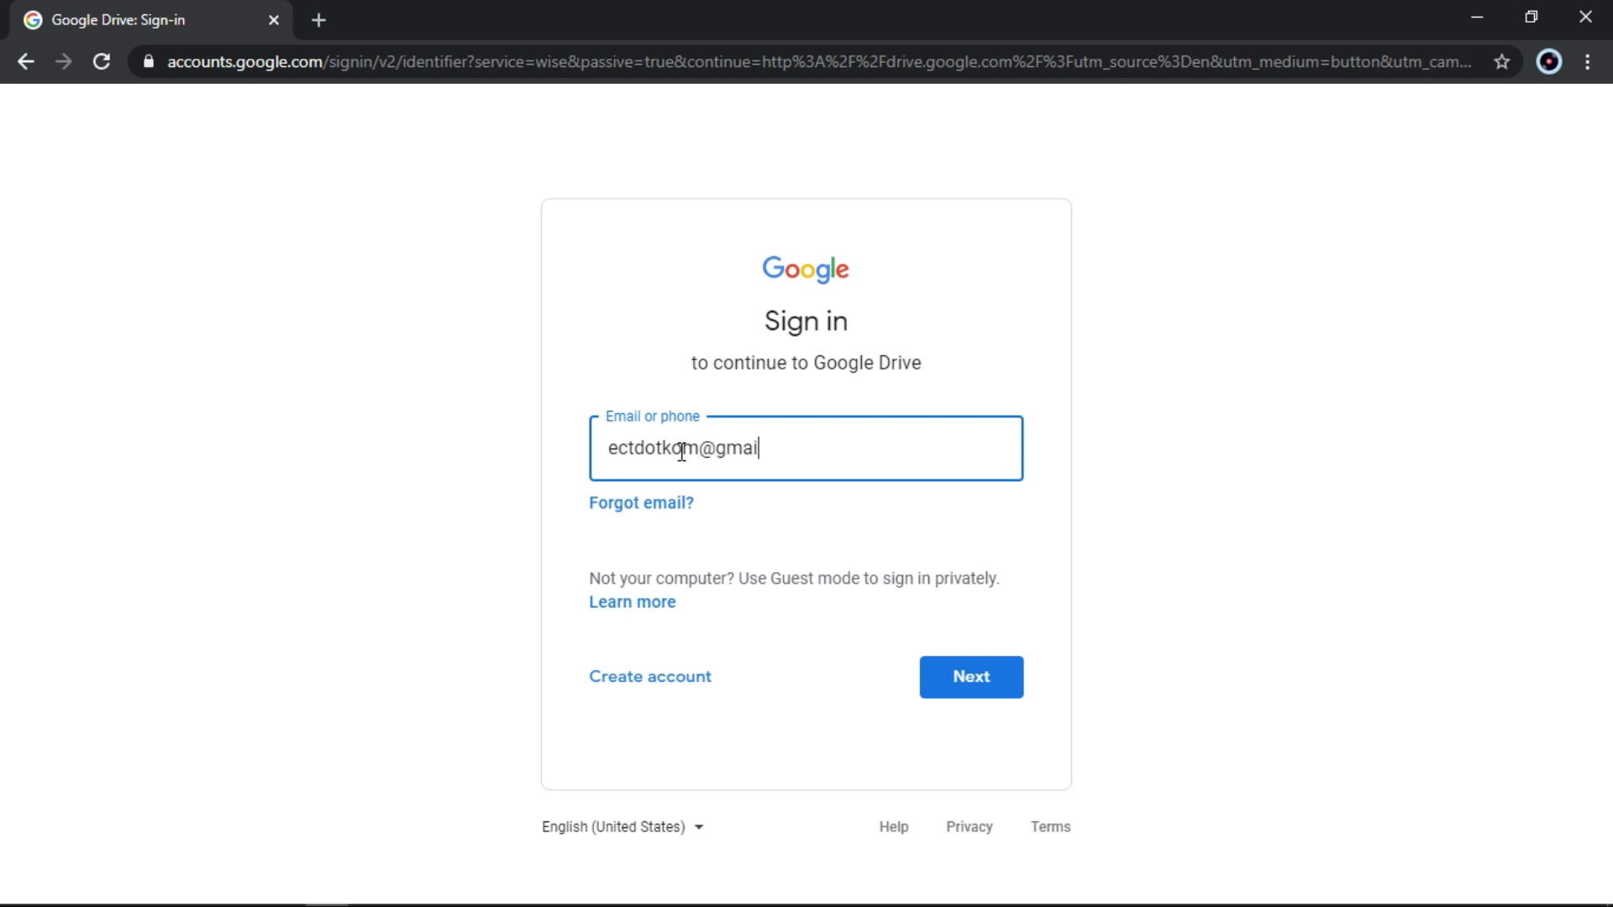
- Submit the account e-mail and password to sign in to Google Drive
key(Return)
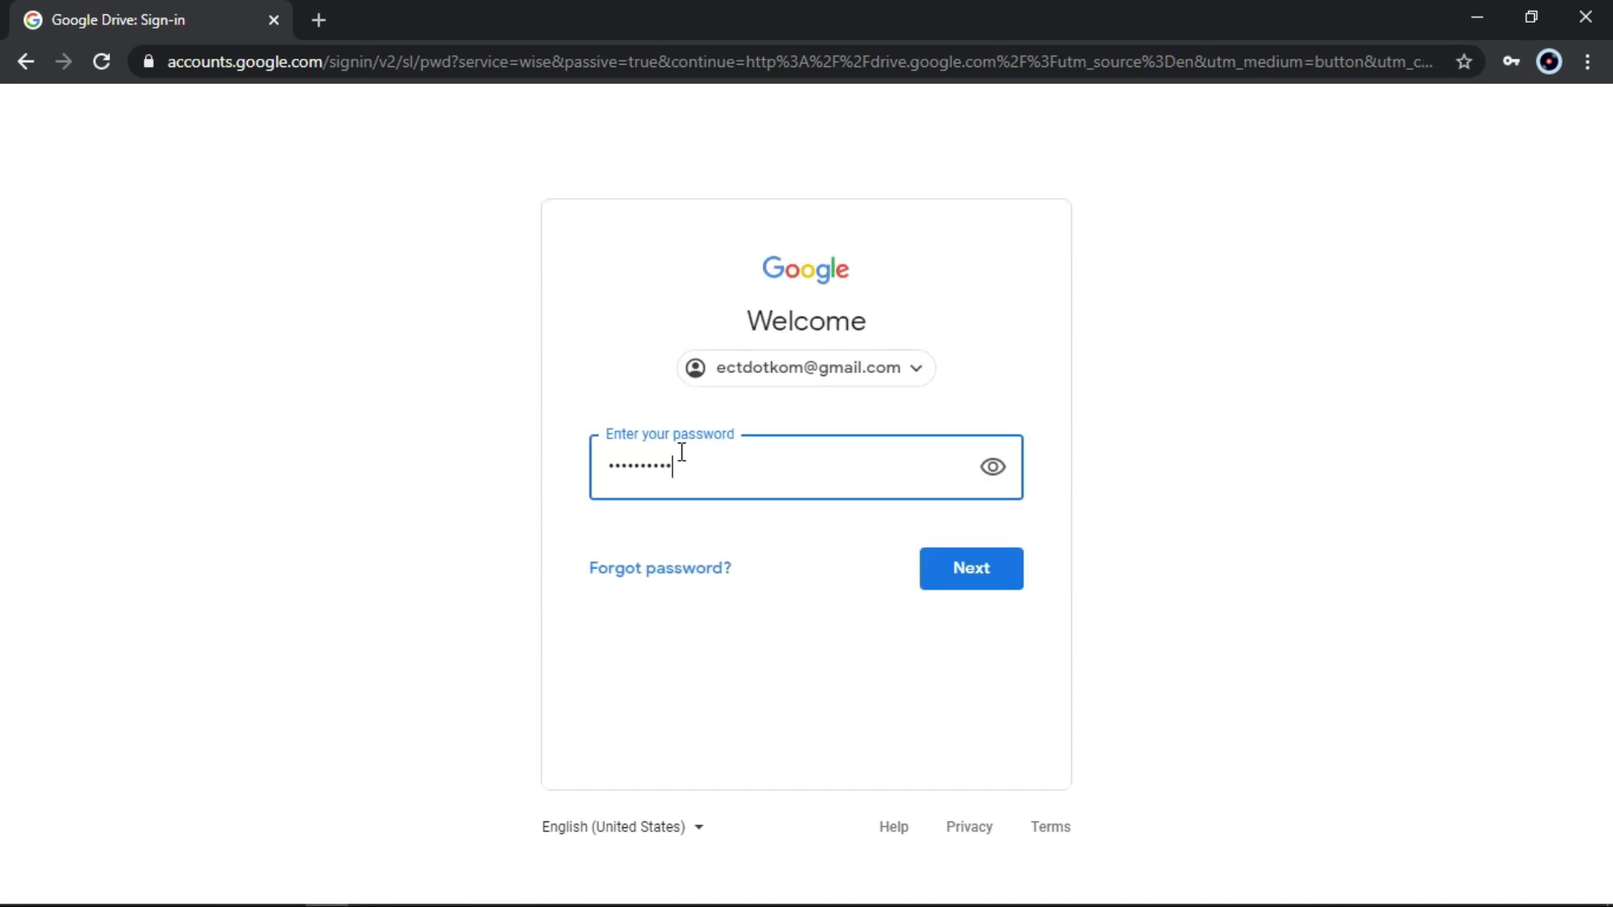
key(Return)
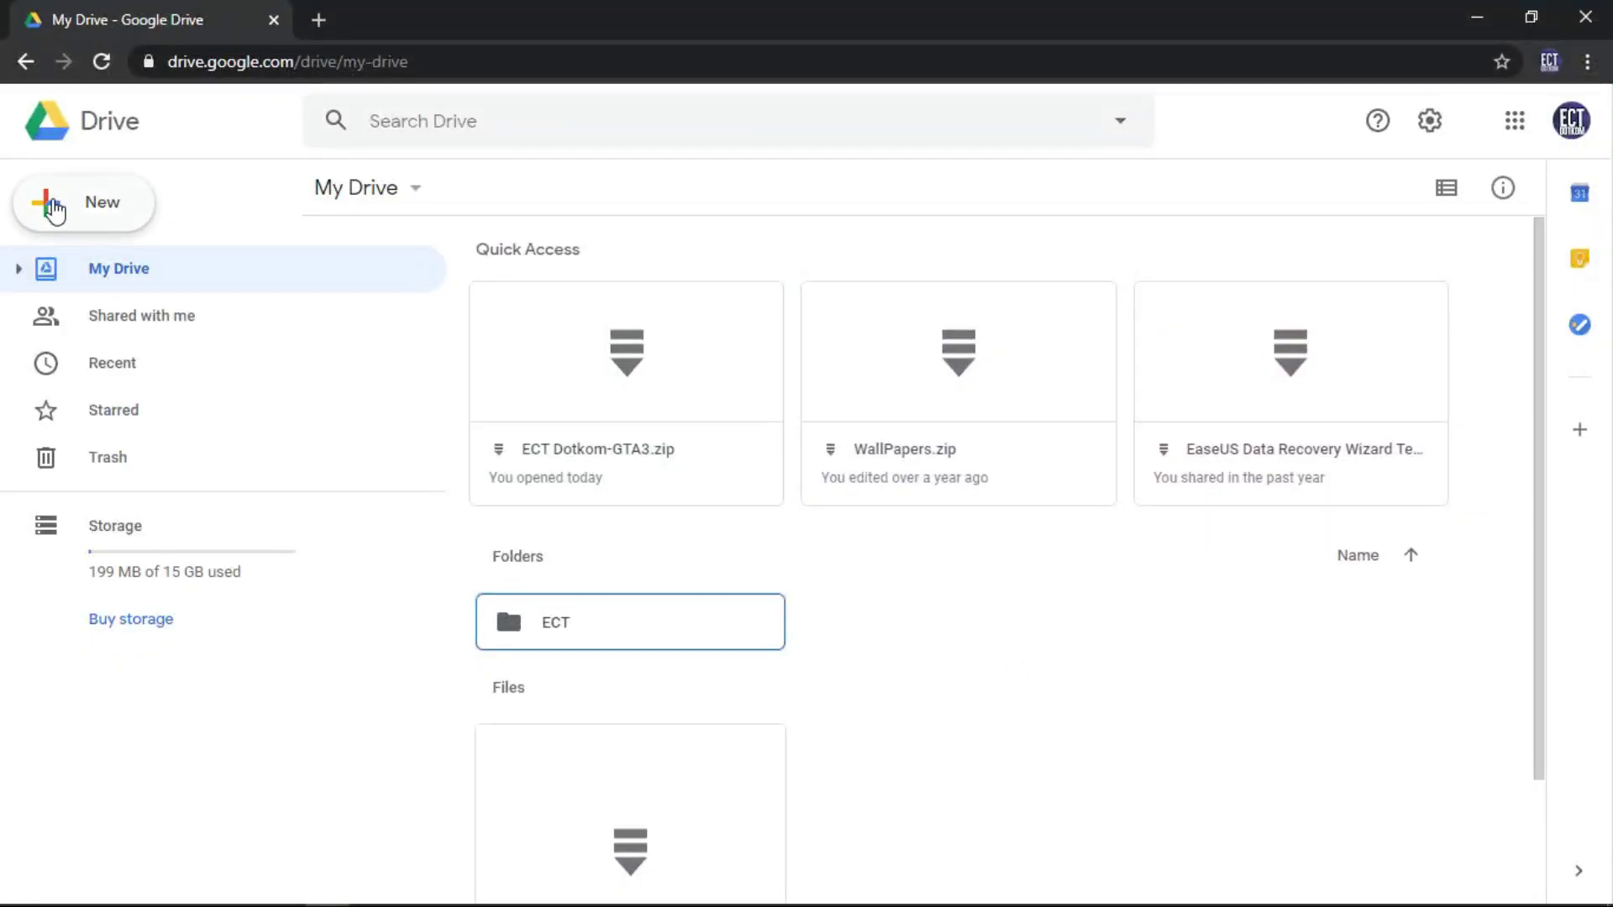
- Create a new folder named 'Free Host' in My Drive and open it
click(58, 206)
click(100, 232)
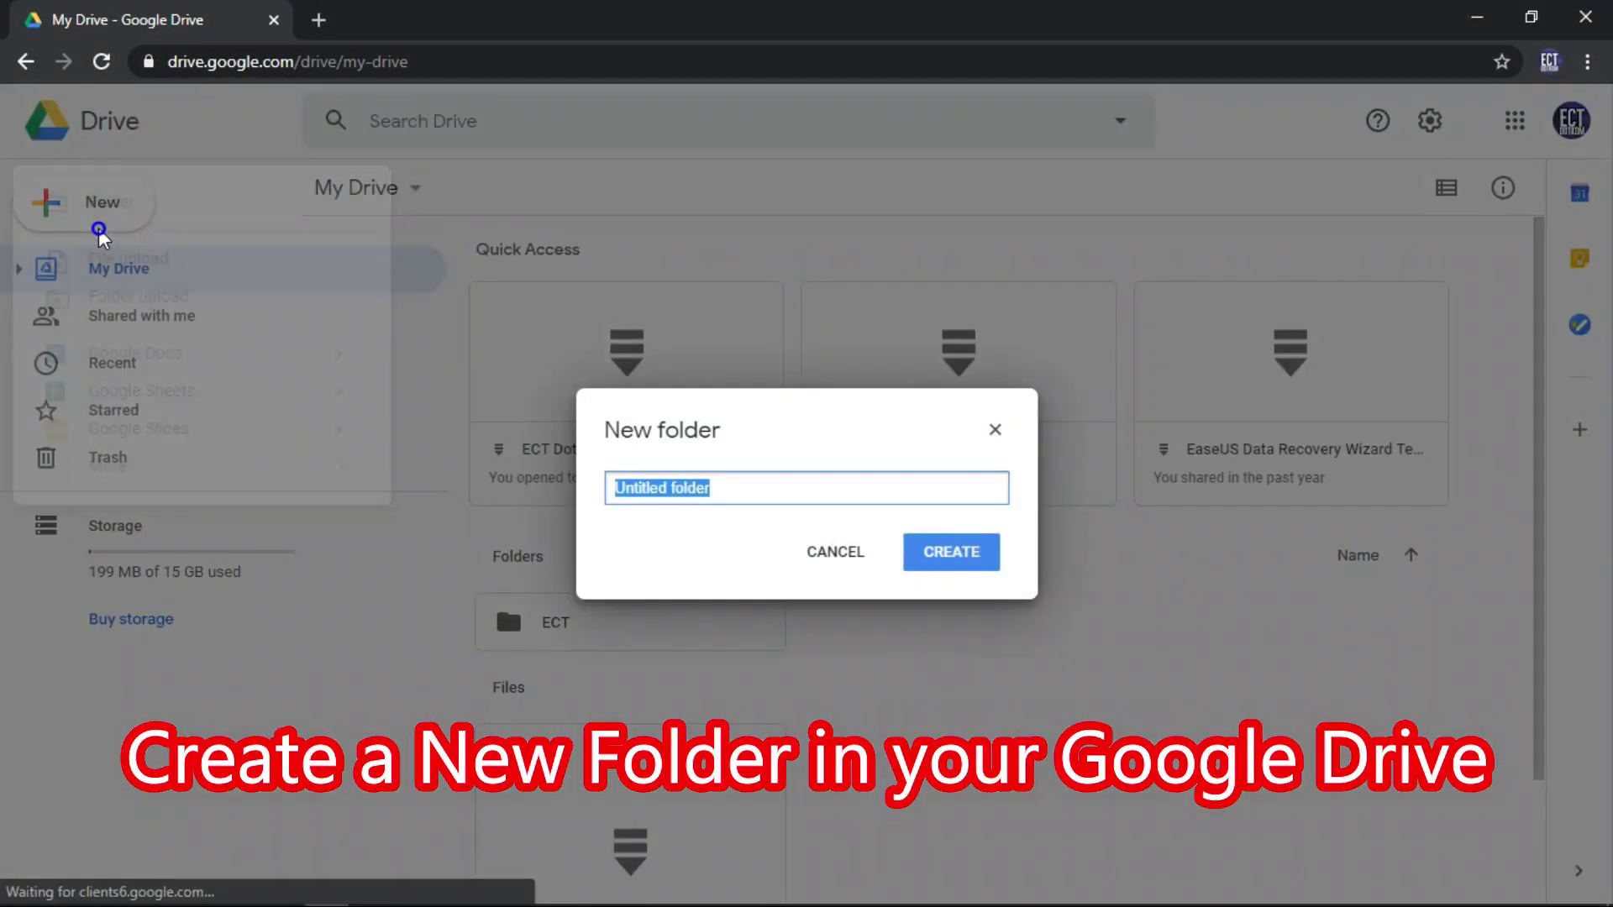
text(Free )
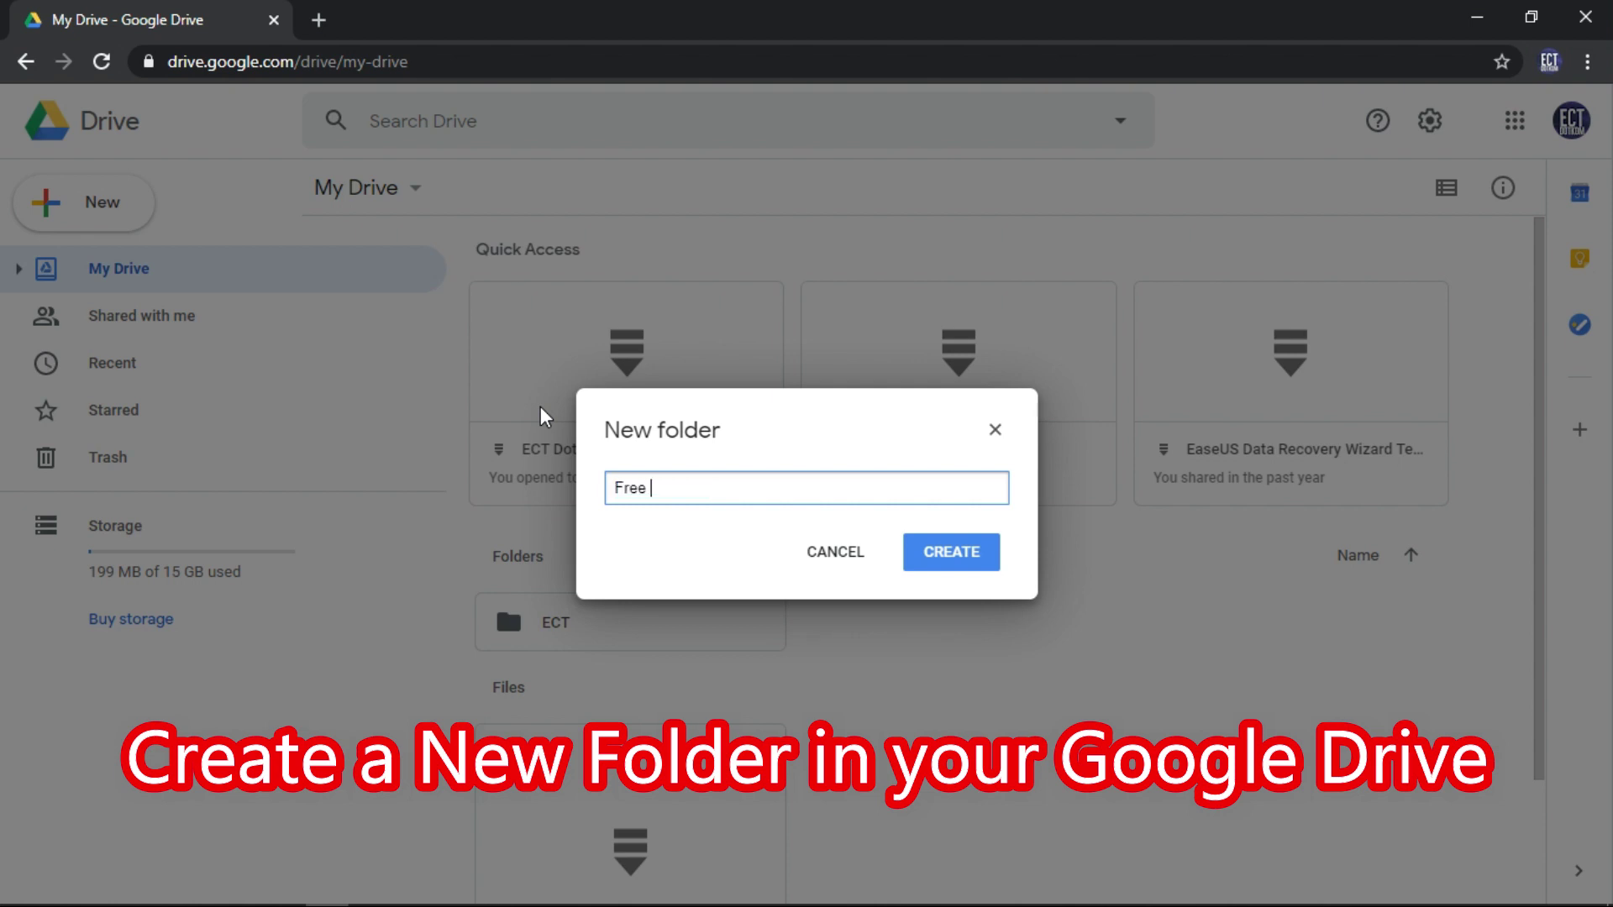
text(Host)
click(934, 567)
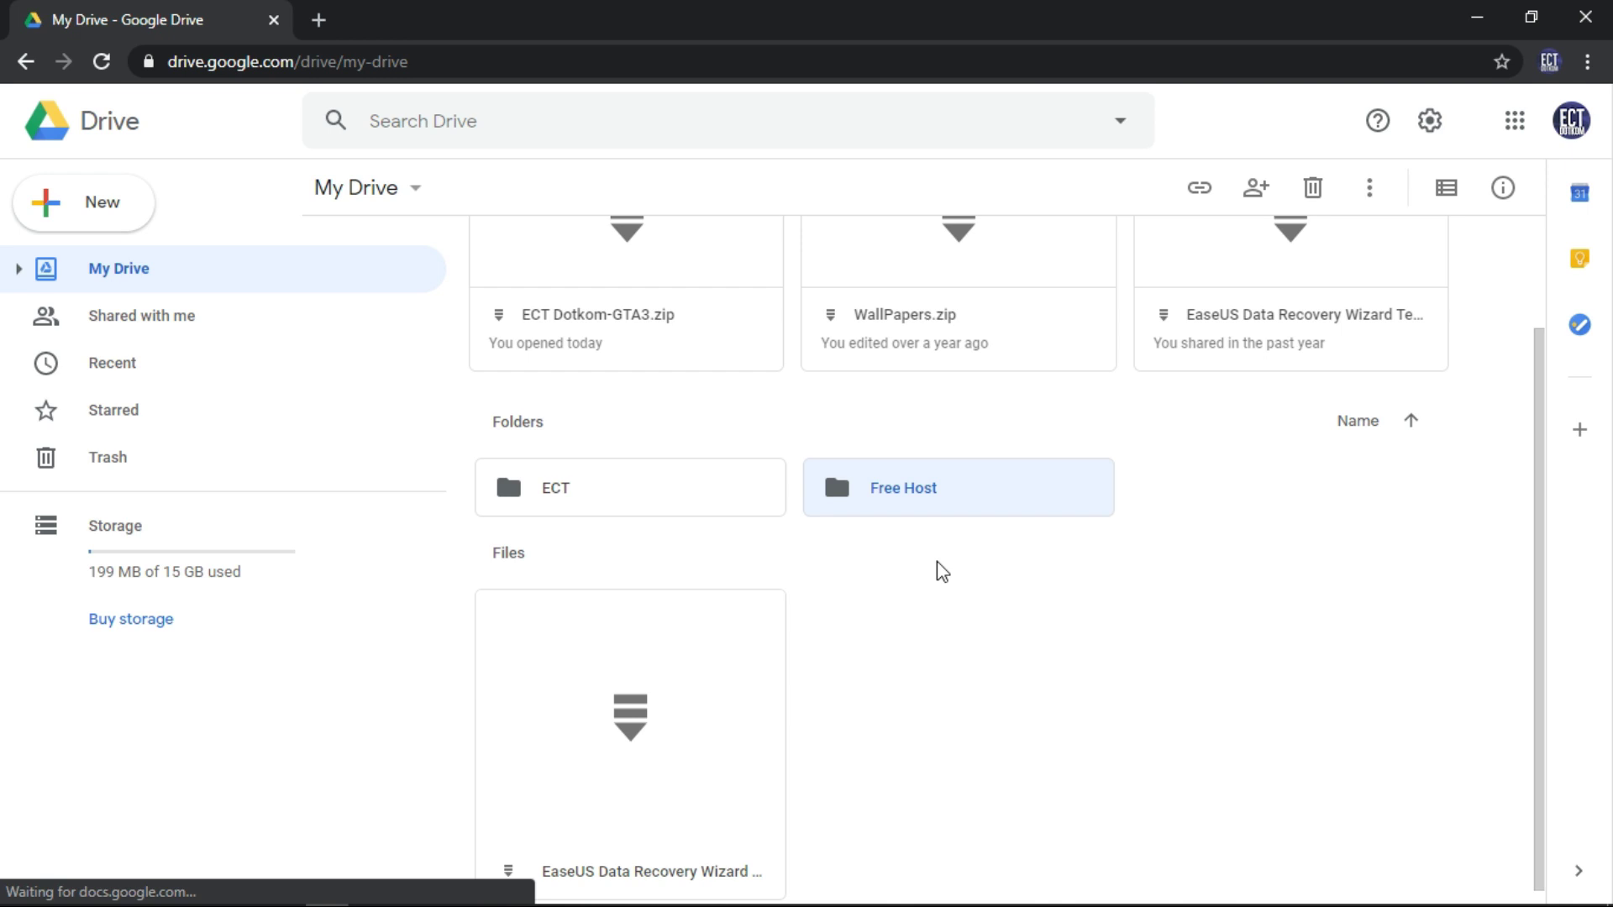
double_click(897, 496)
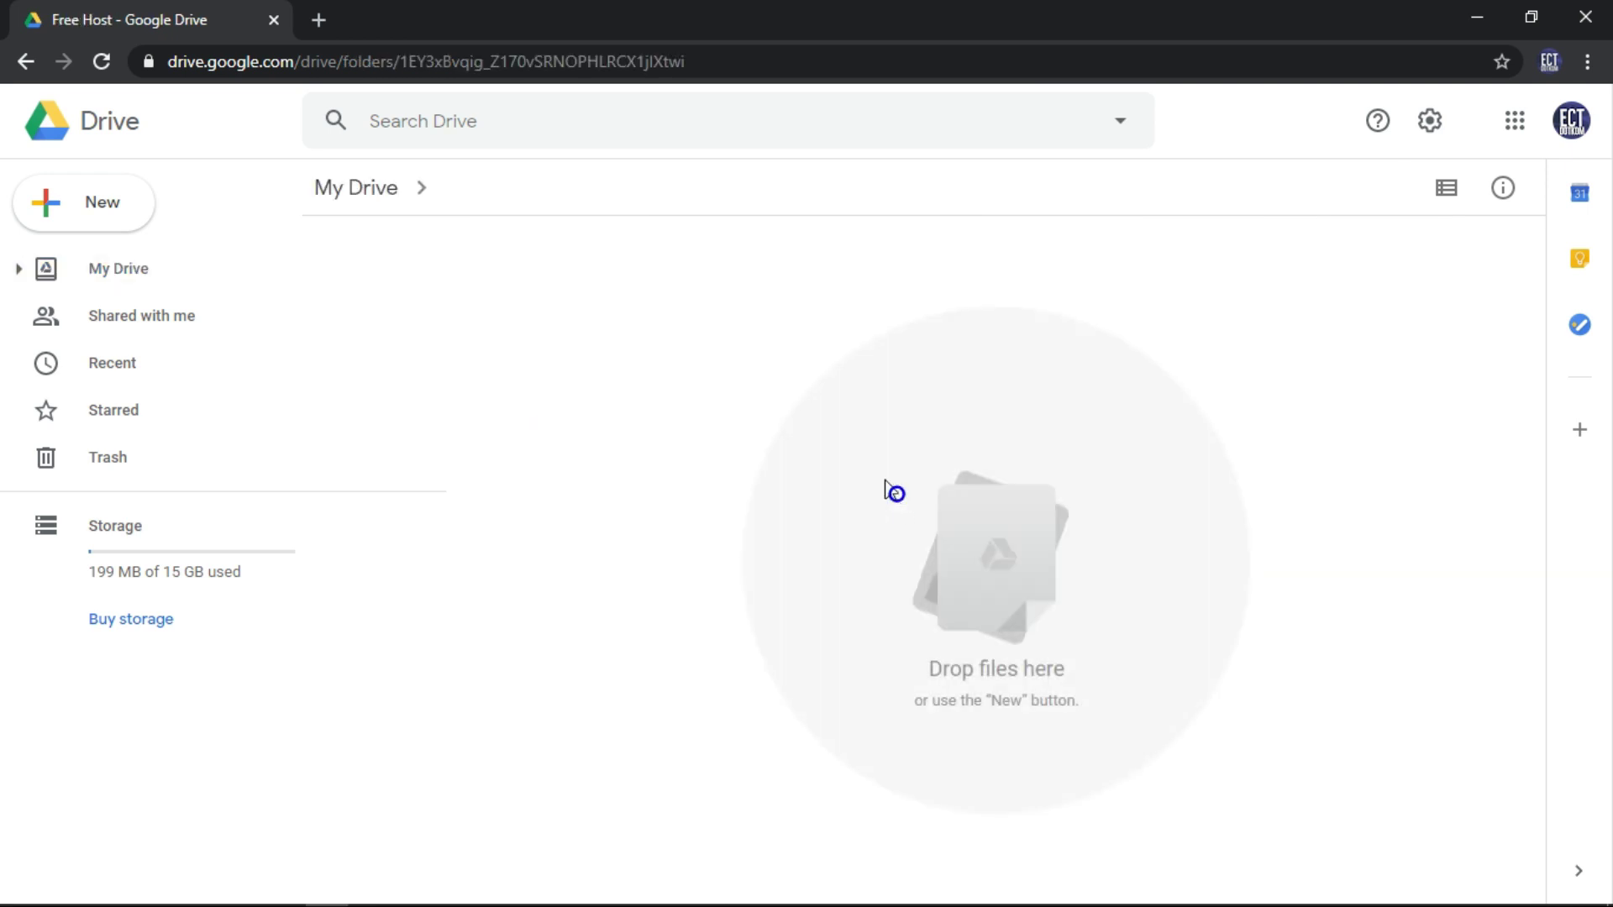
- Drag the local src folder from File Explorer into Free Host, uploading all 27 items
key(super+Left)
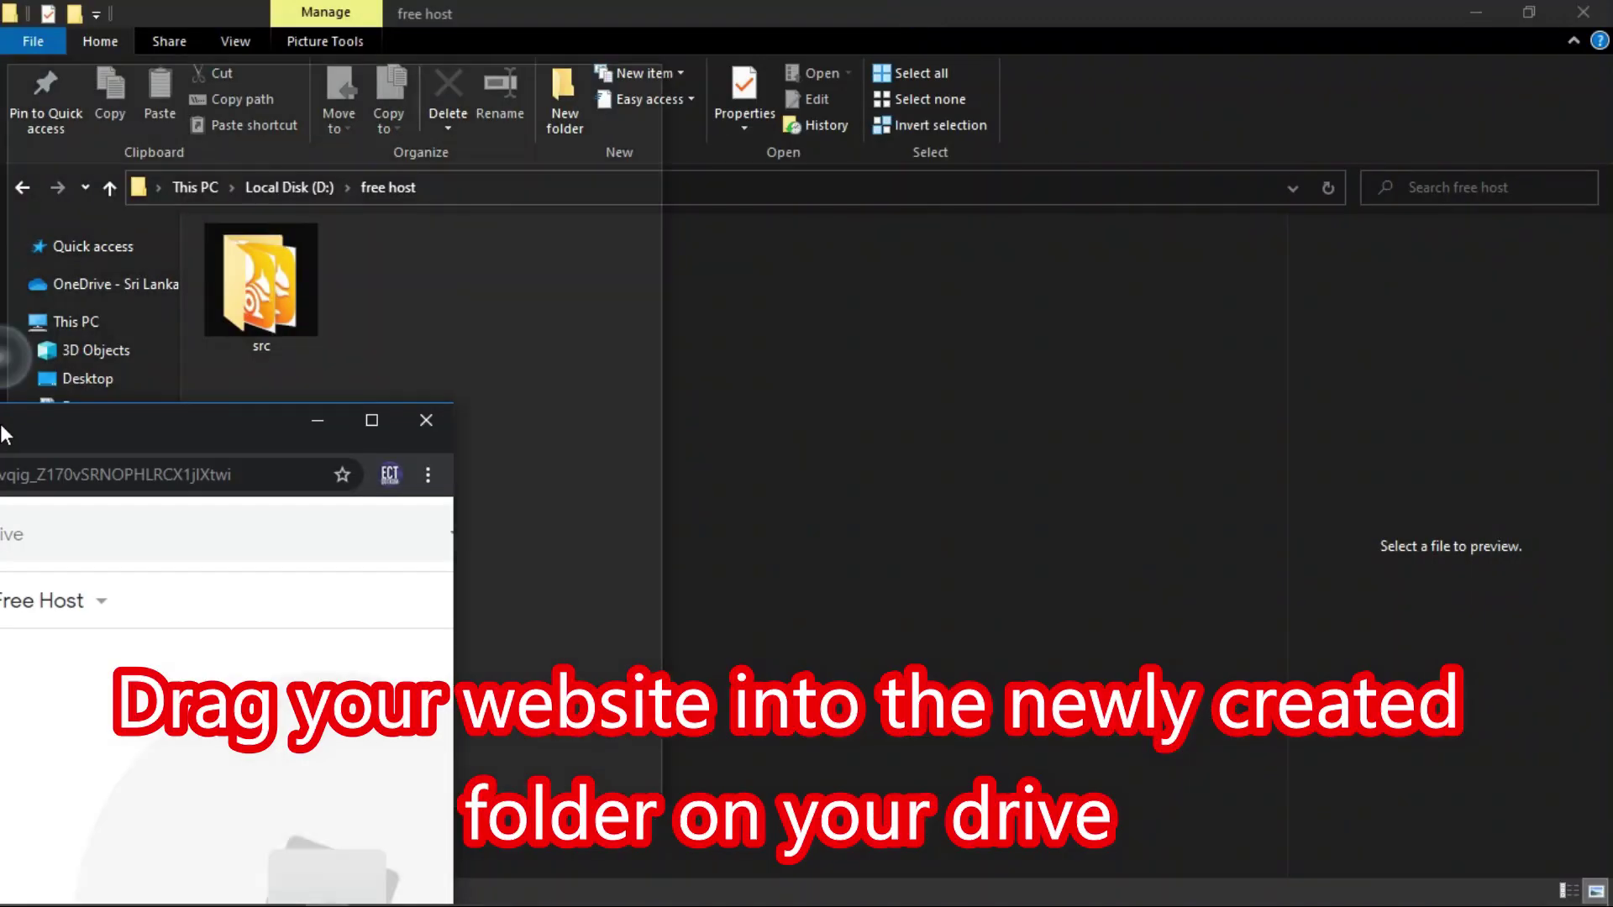
click(1205, 446)
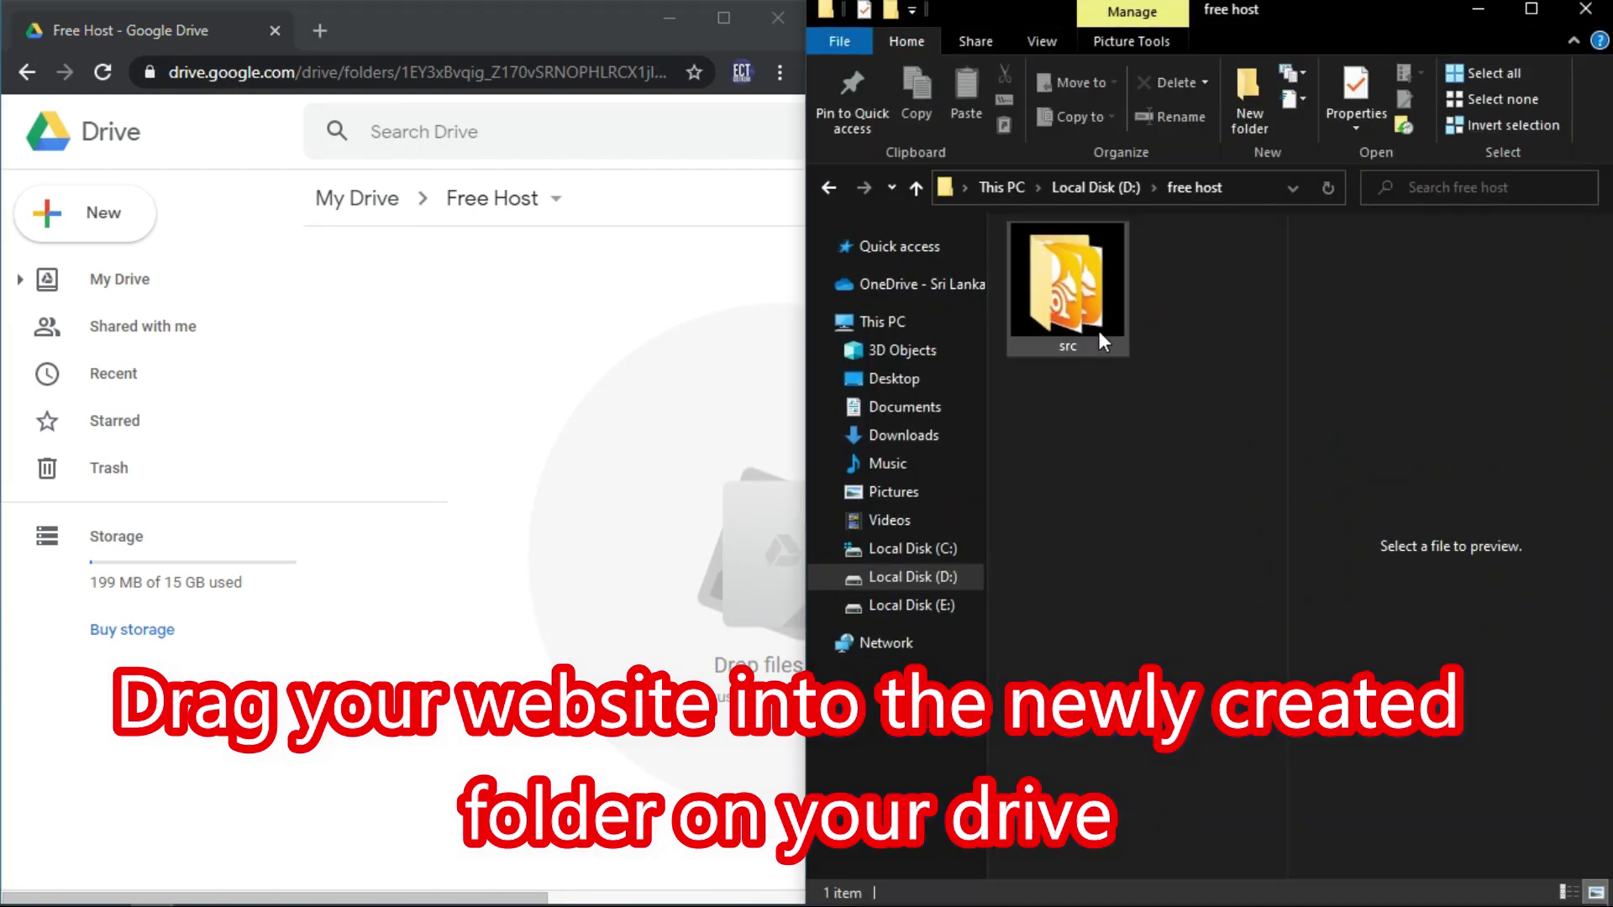
drag(1089, 289, 503, 451)
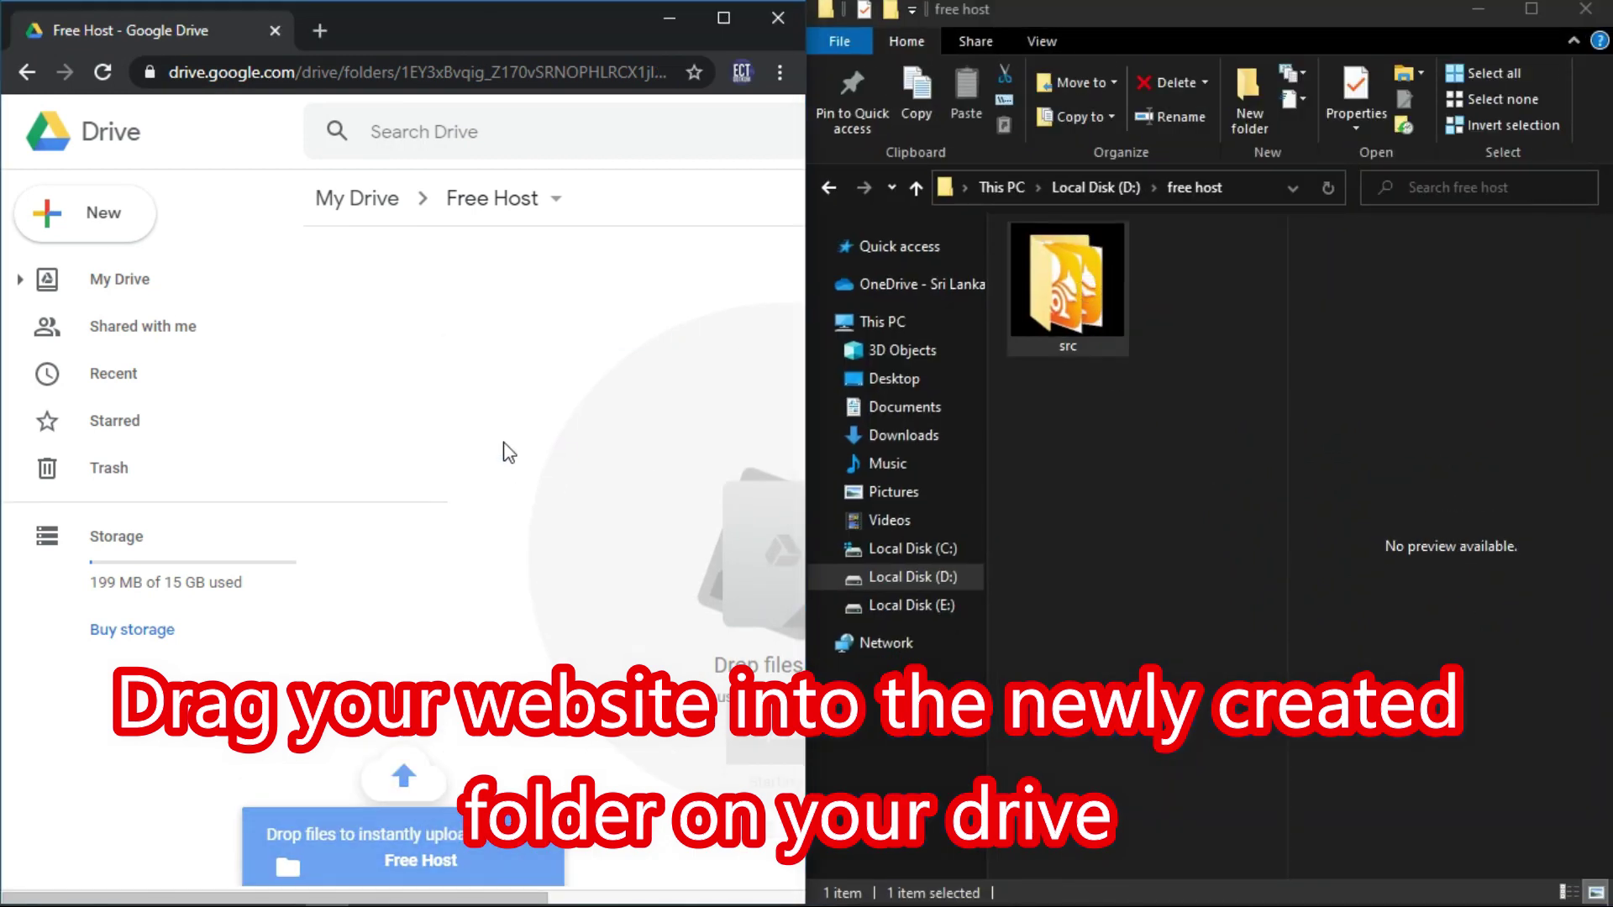
click(724, 17)
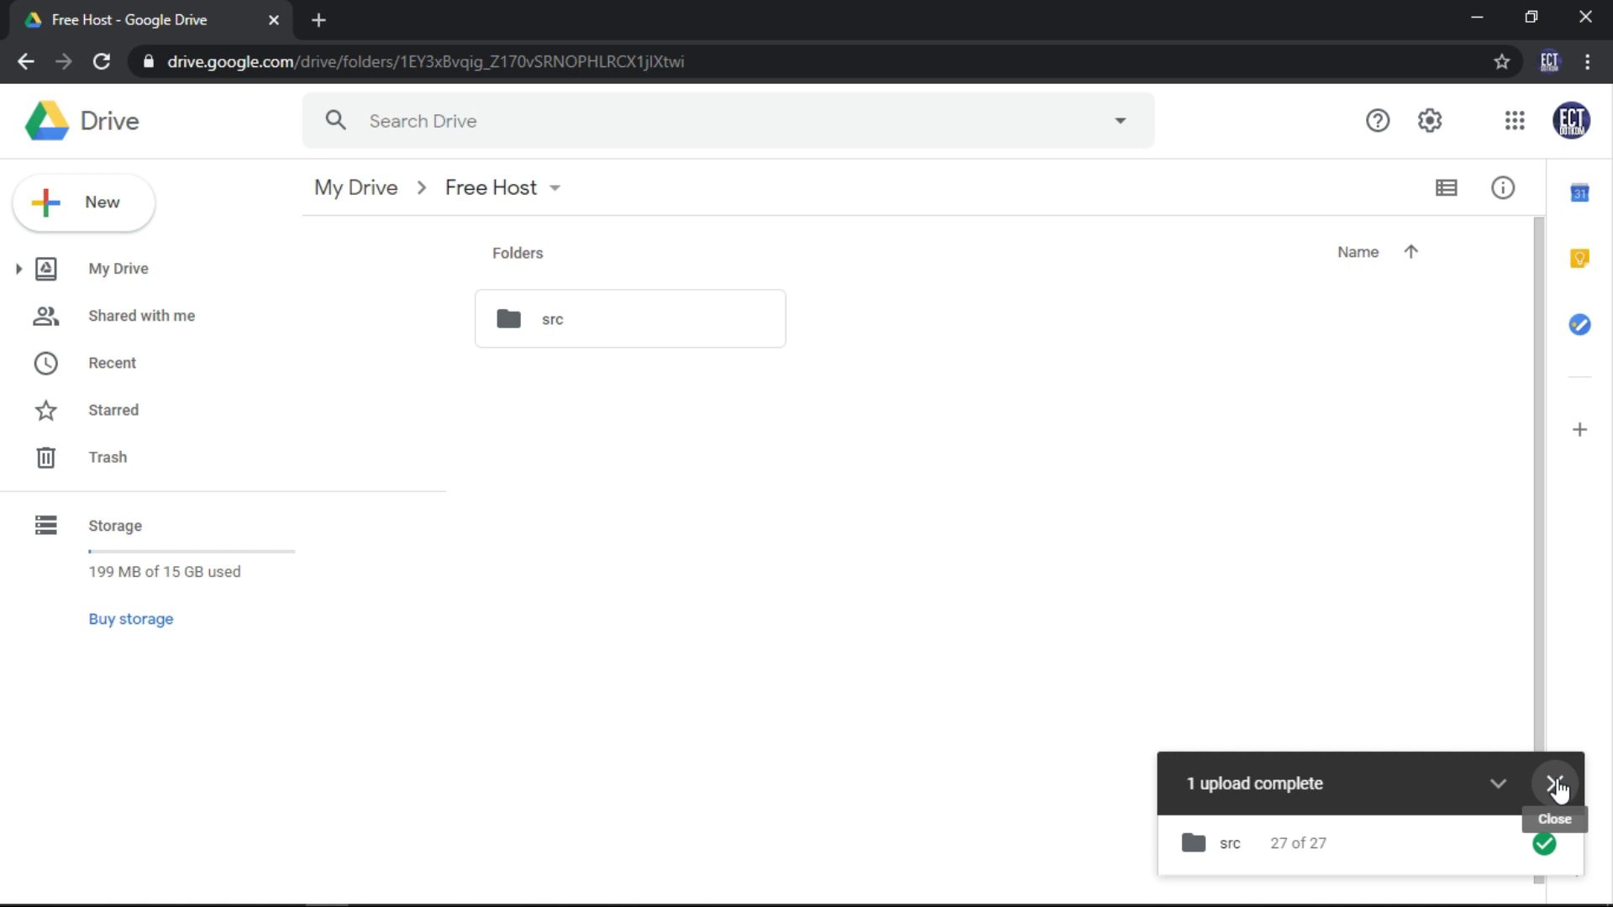
- Dismiss the upload panel, inspect the uploaded src folder's contents, and return to Free Host
click(1556, 786)
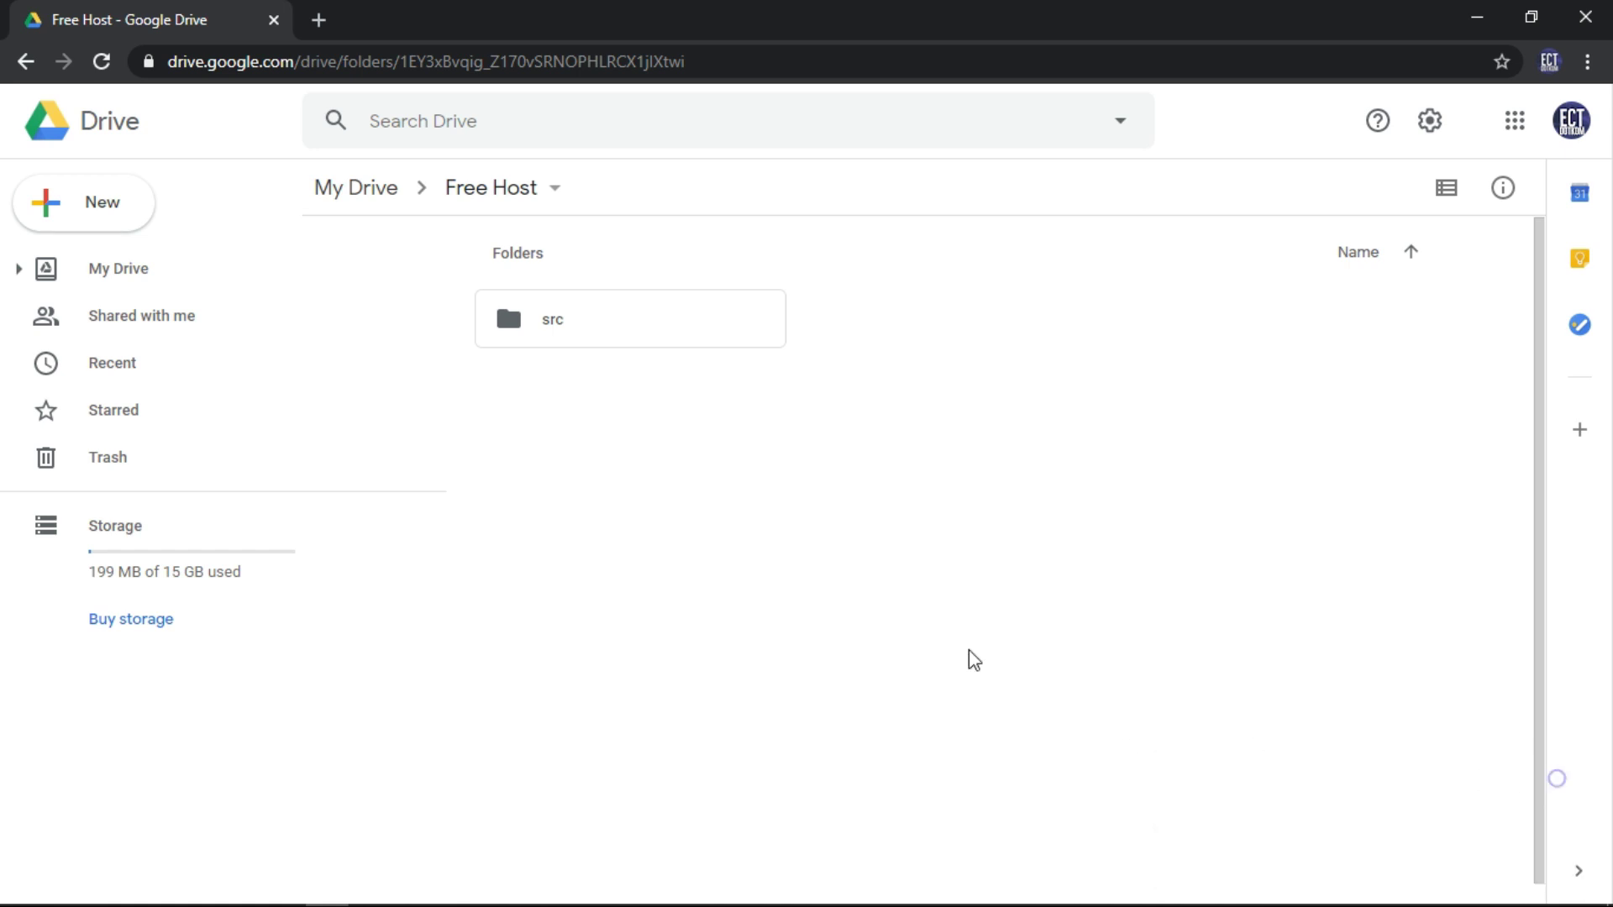
double_click(597, 330)
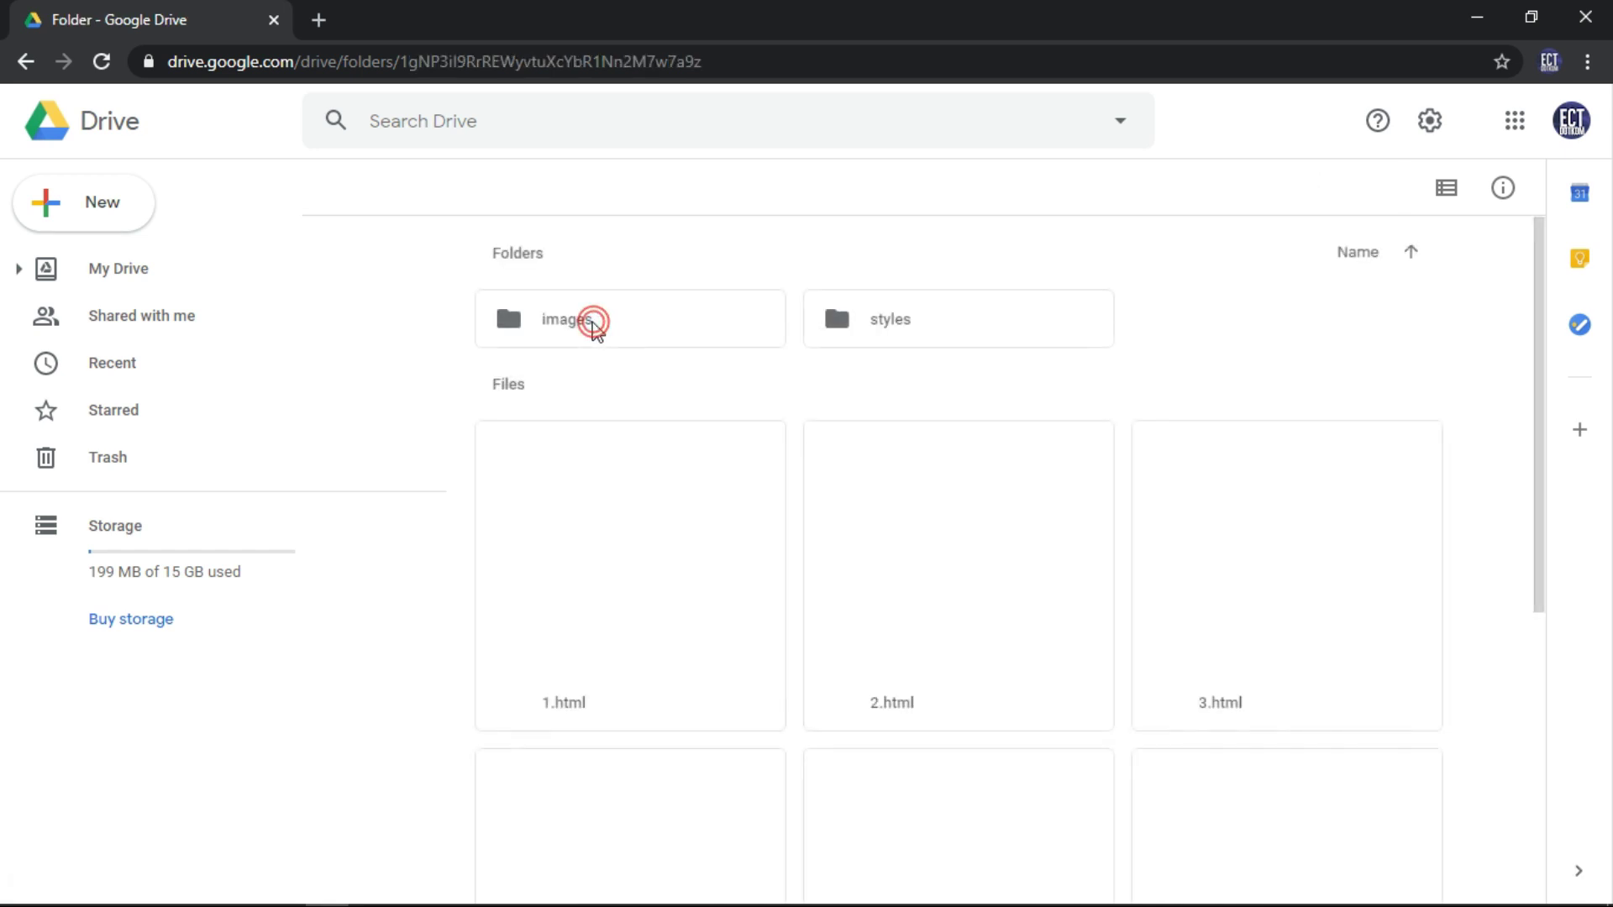
scroll(759, 513, down, 3)
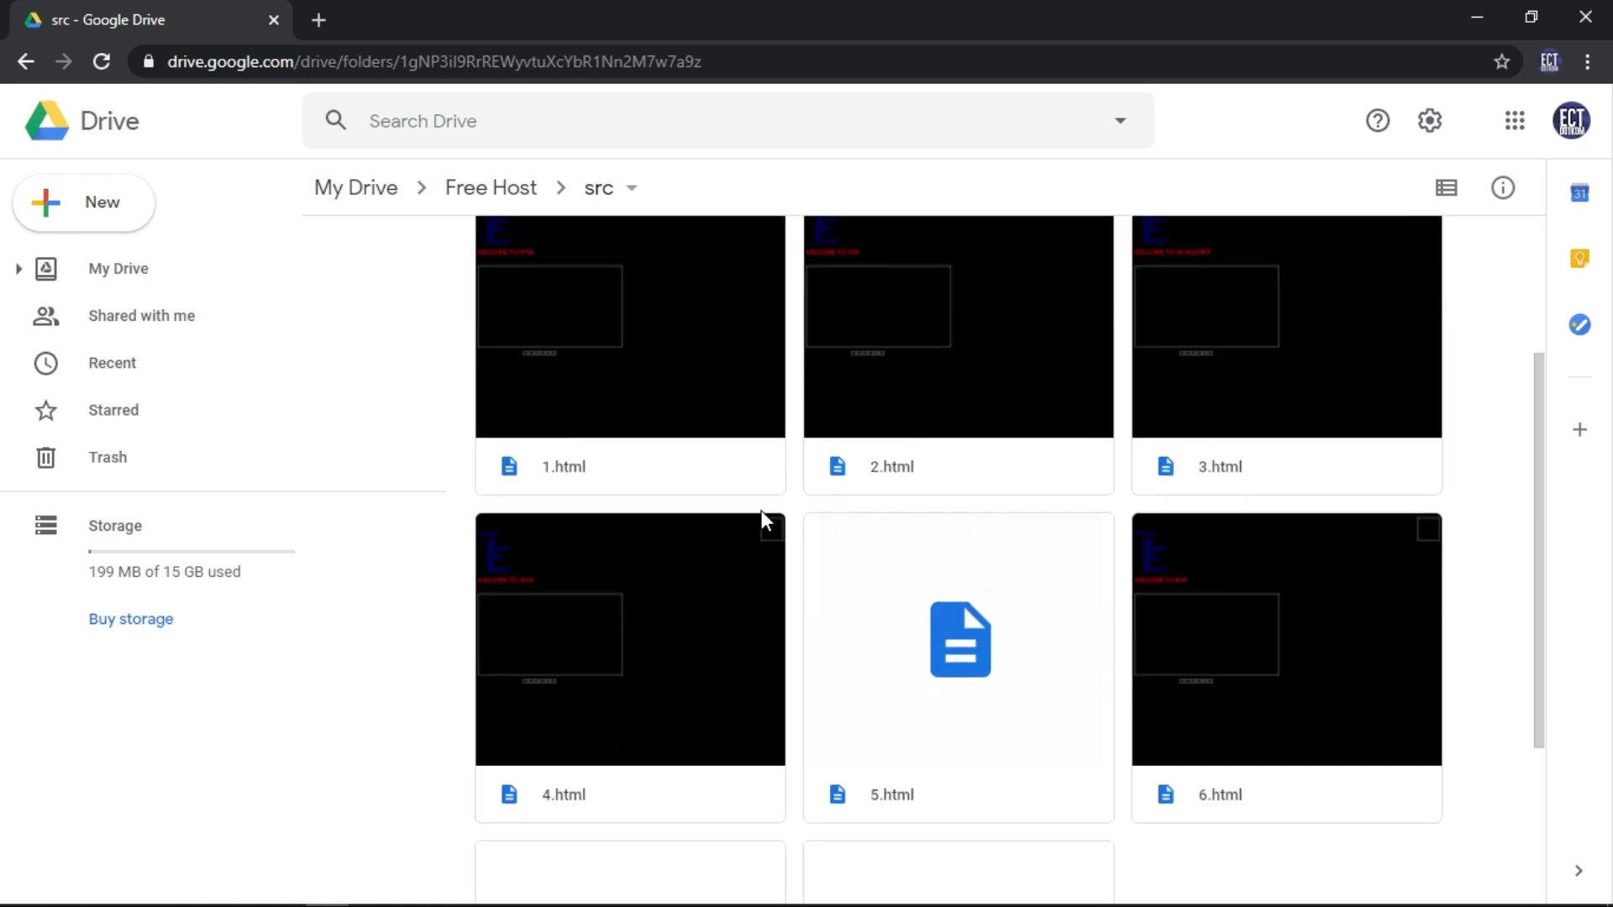
scroll(759, 511, up, 3)
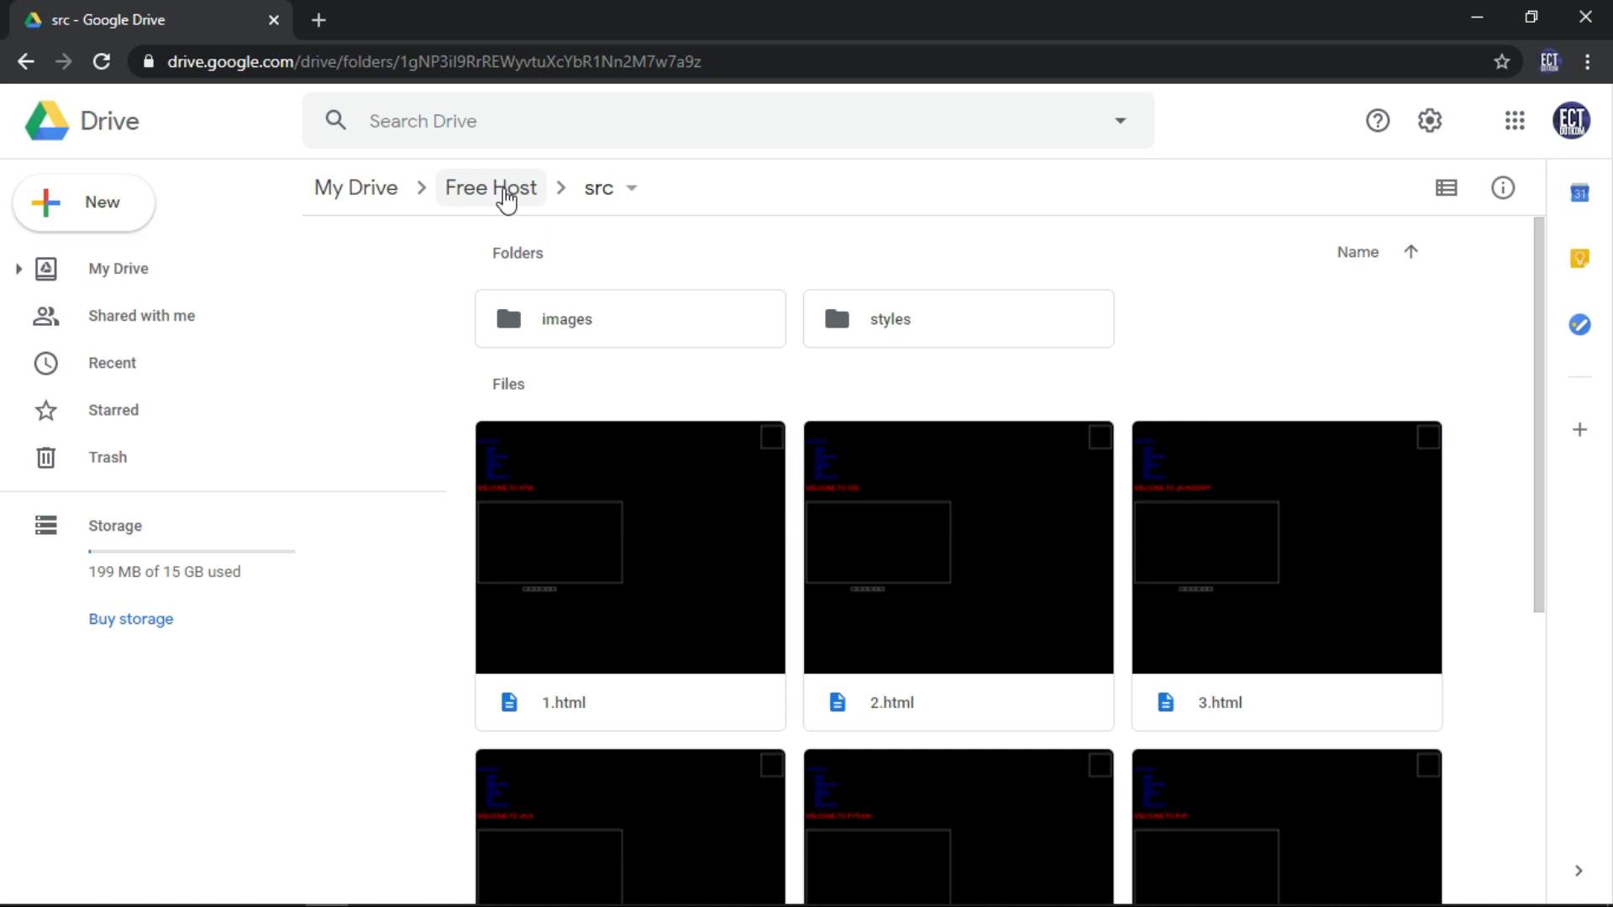
click(506, 198)
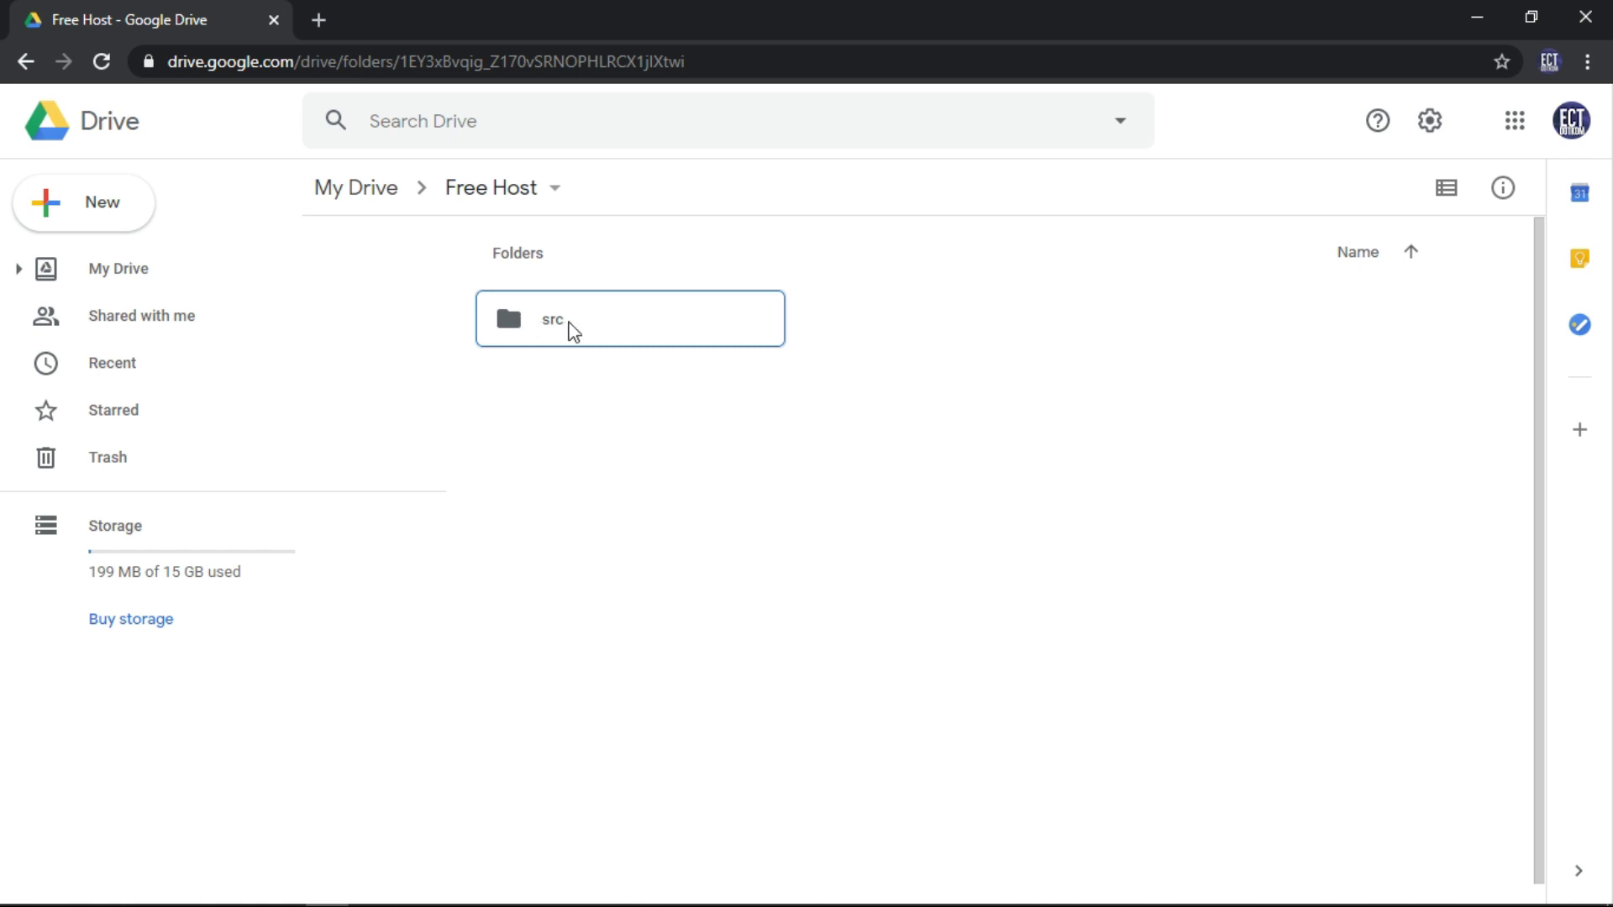
- Turn on link sharing for the src folder through Get shareable link
right_click(609, 332)
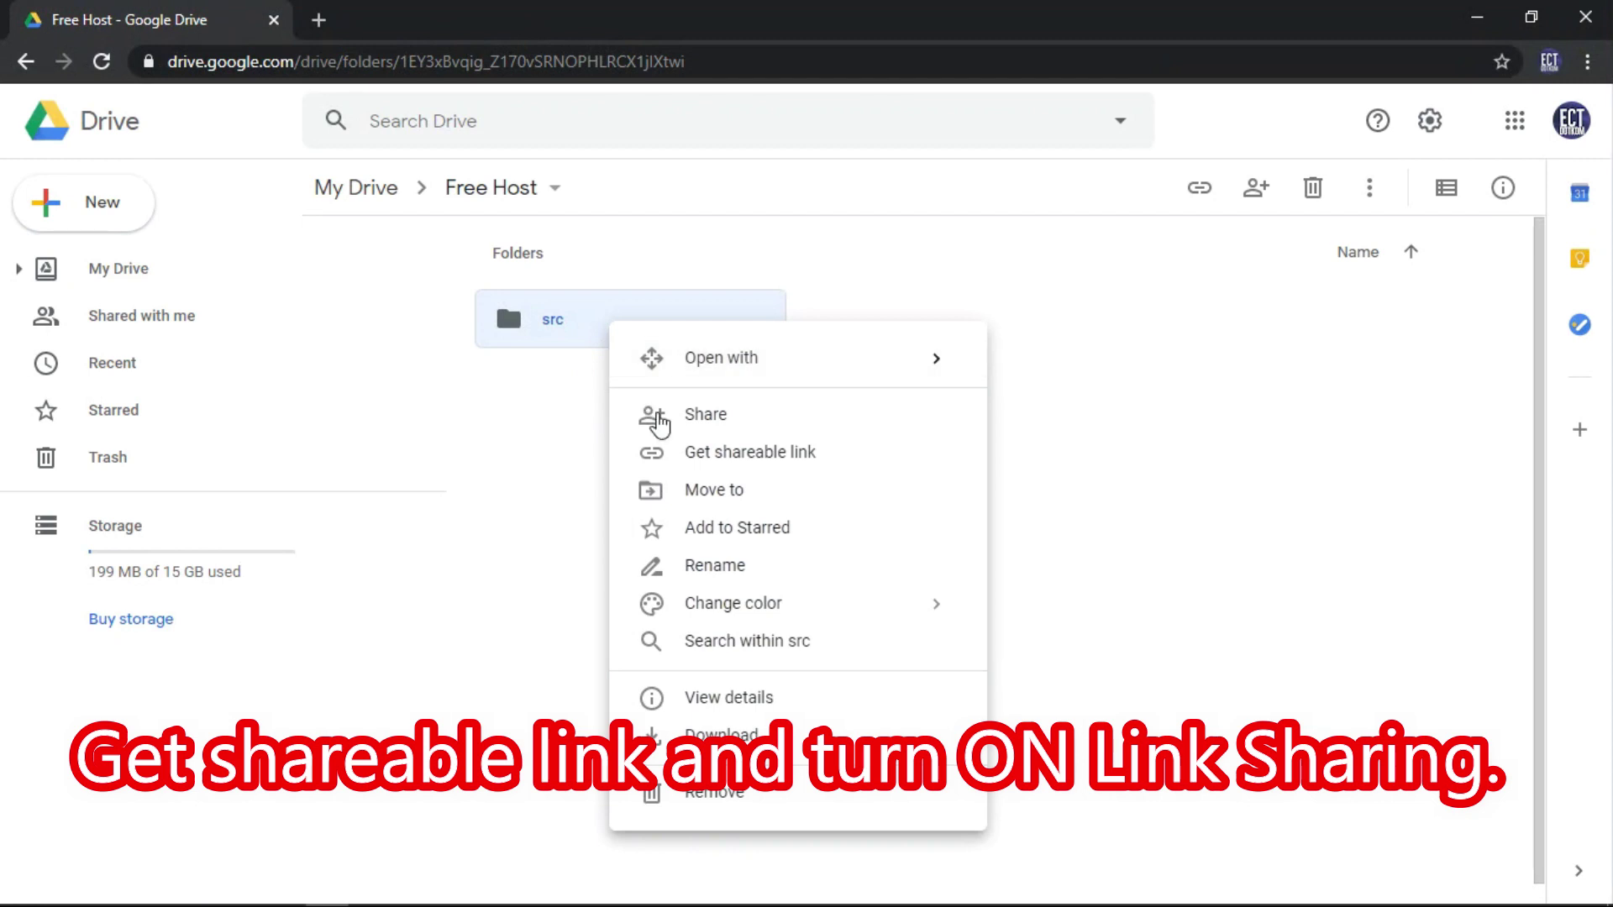
click(688, 453)
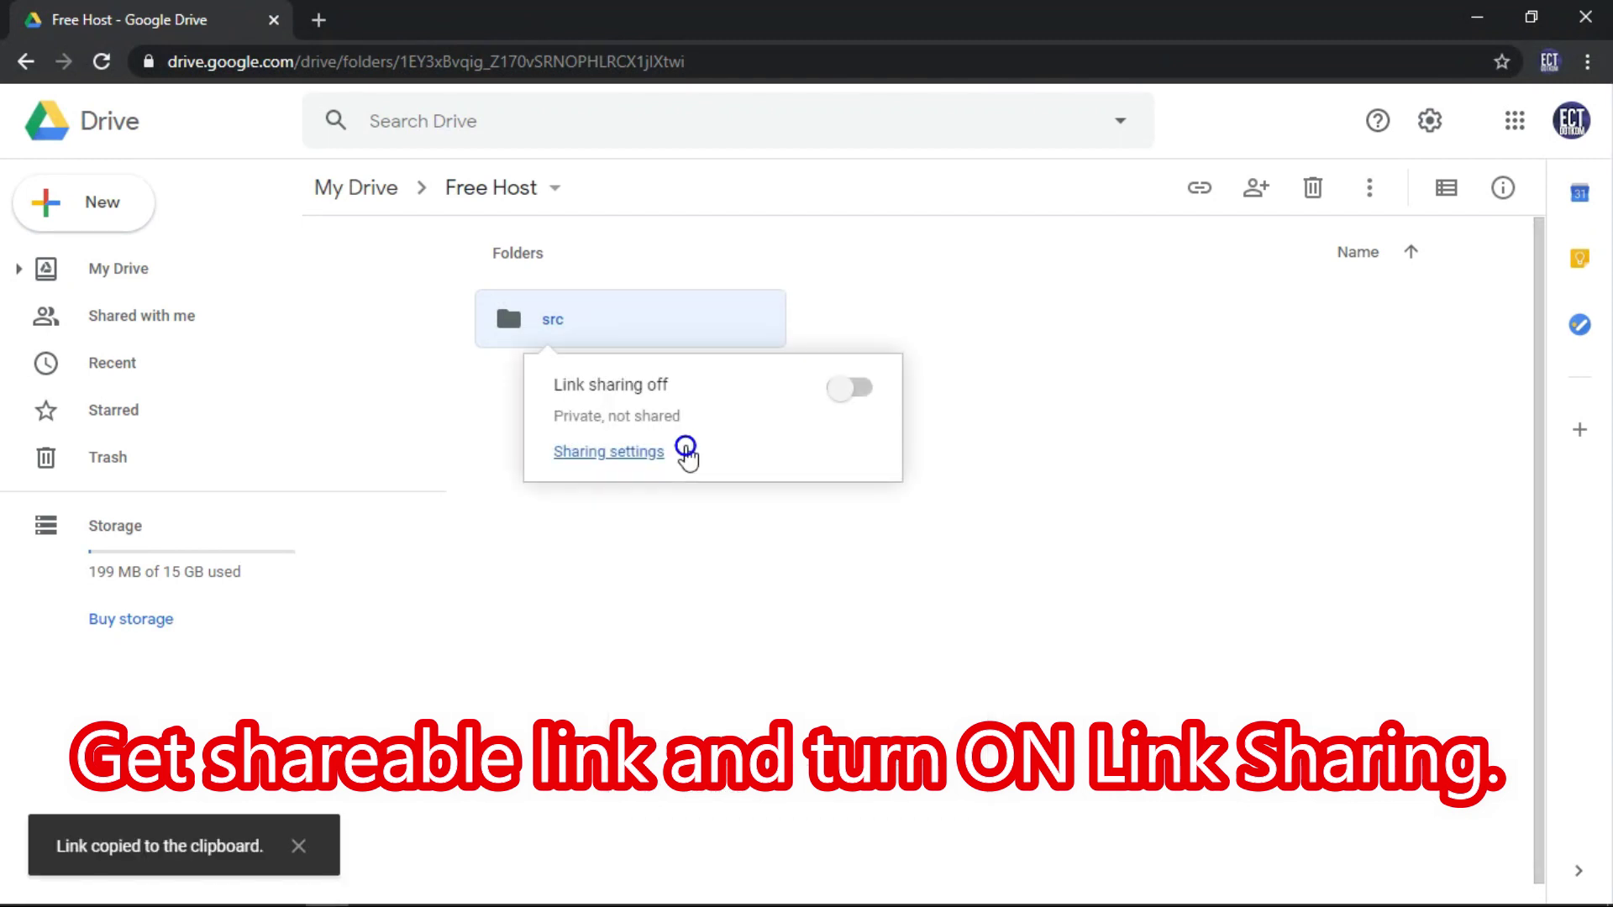
click(838, 397)
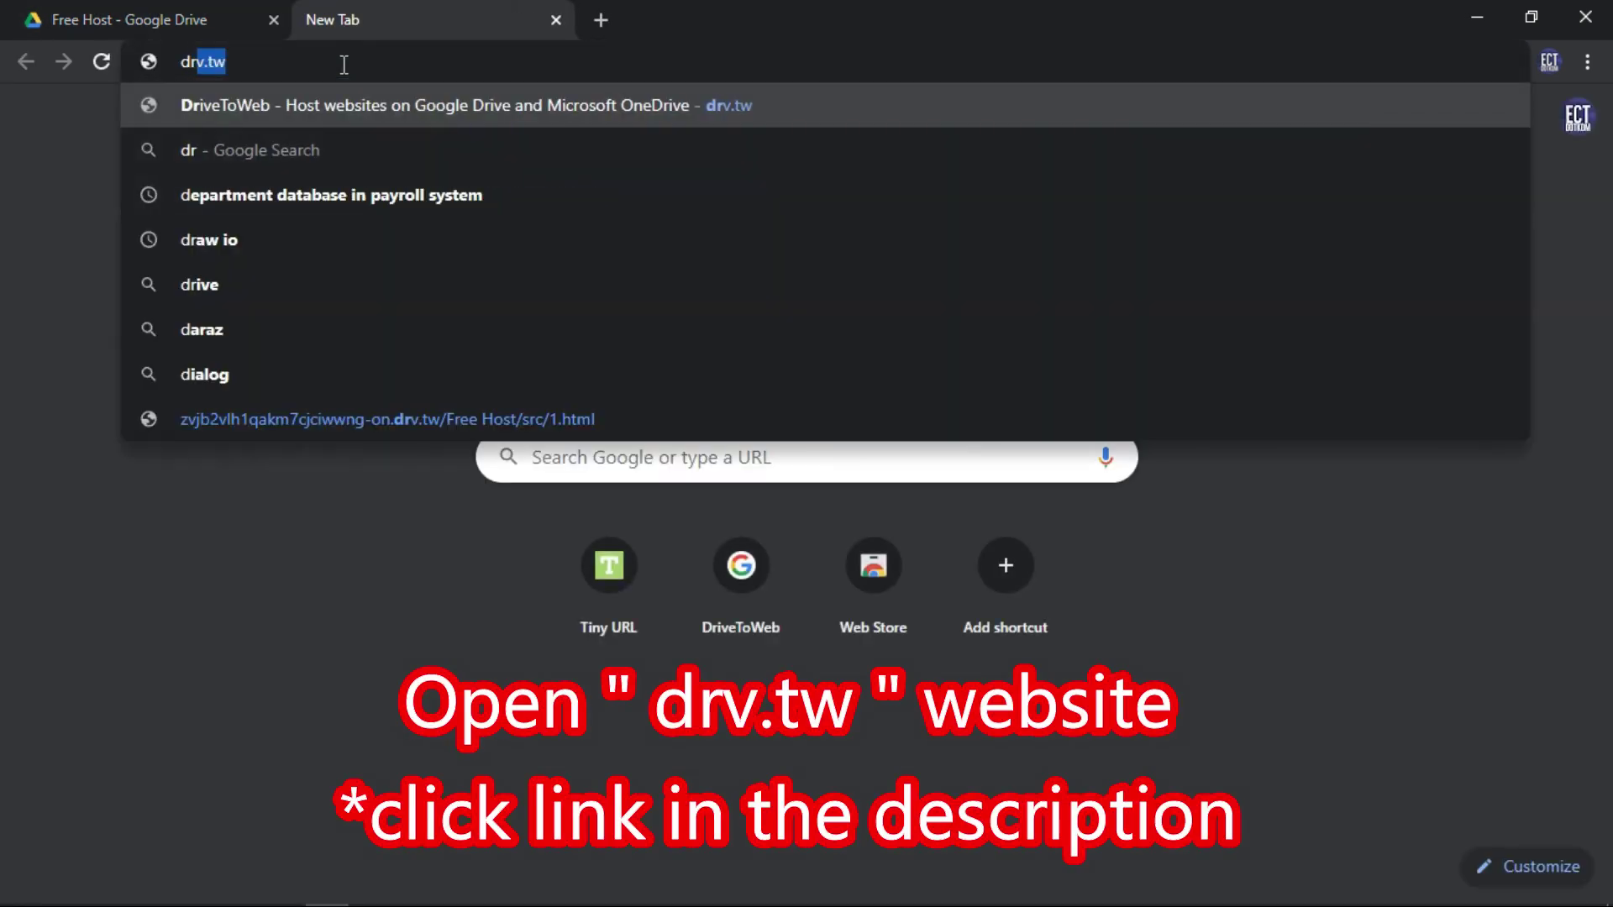
- Go to drv.tw, choose Host on Google Drive, and authorise it with the Google account
text(.tw)
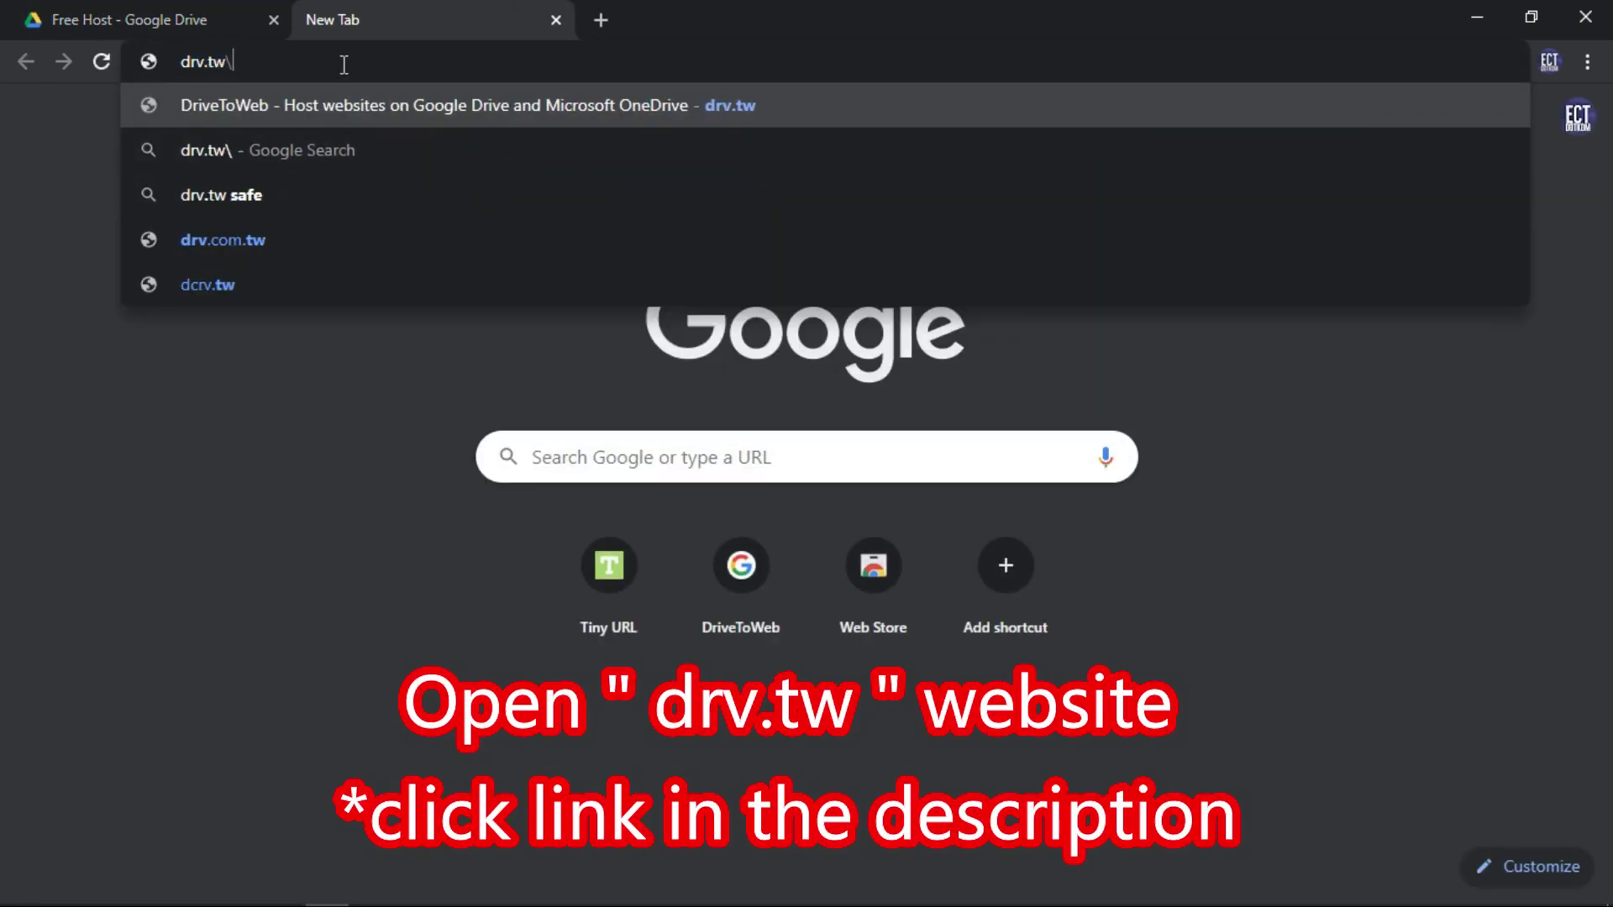
key(Return)
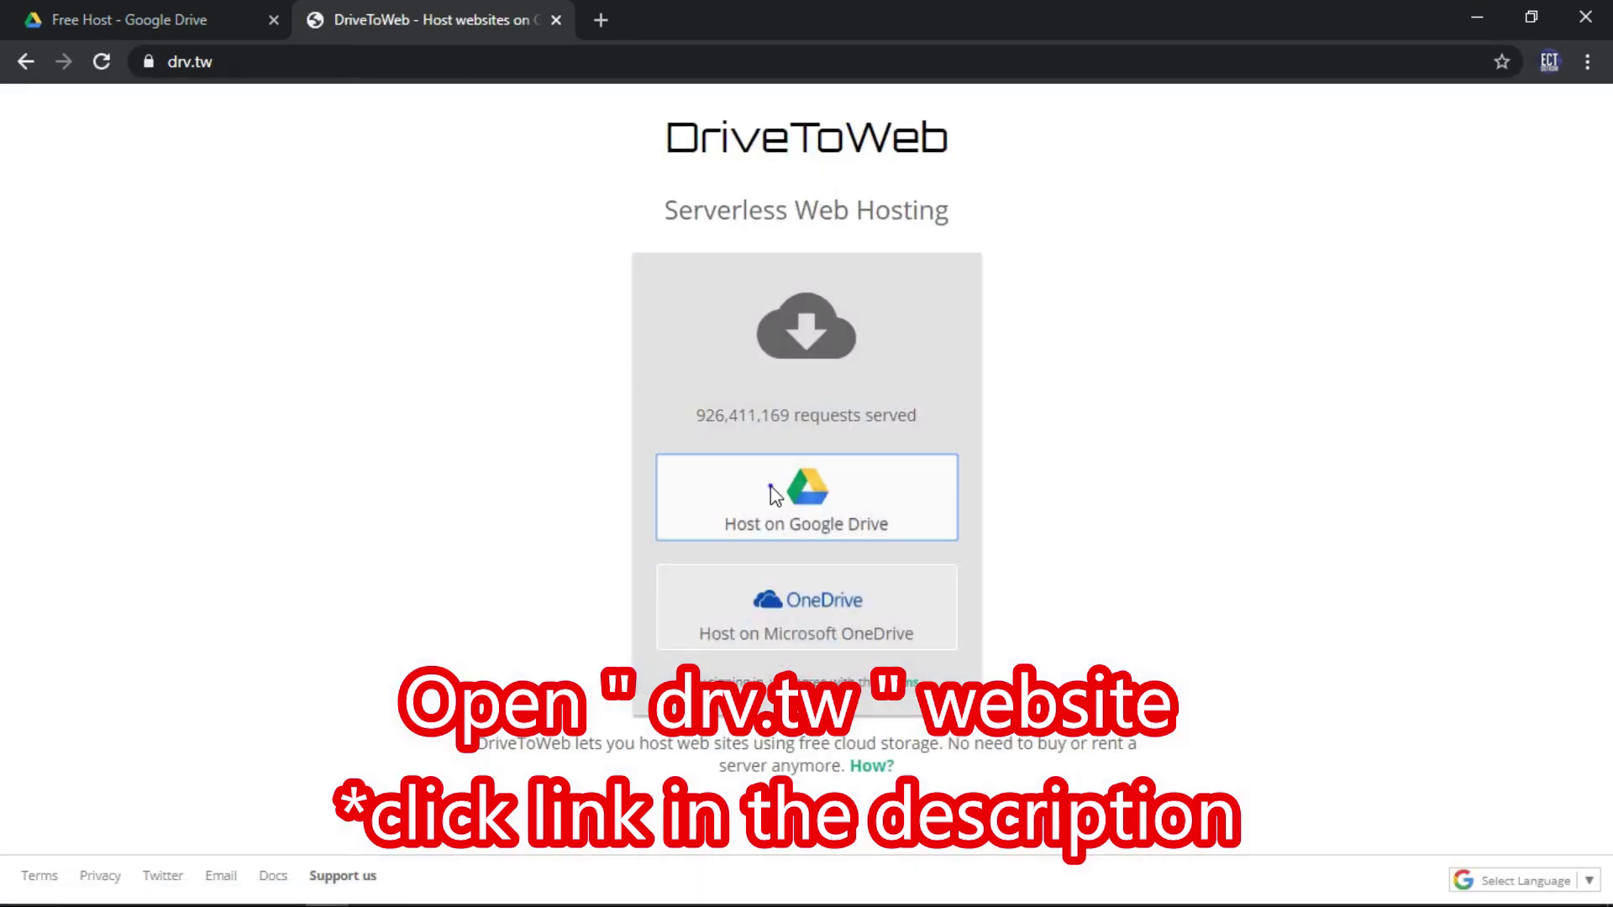
click(773, 494)
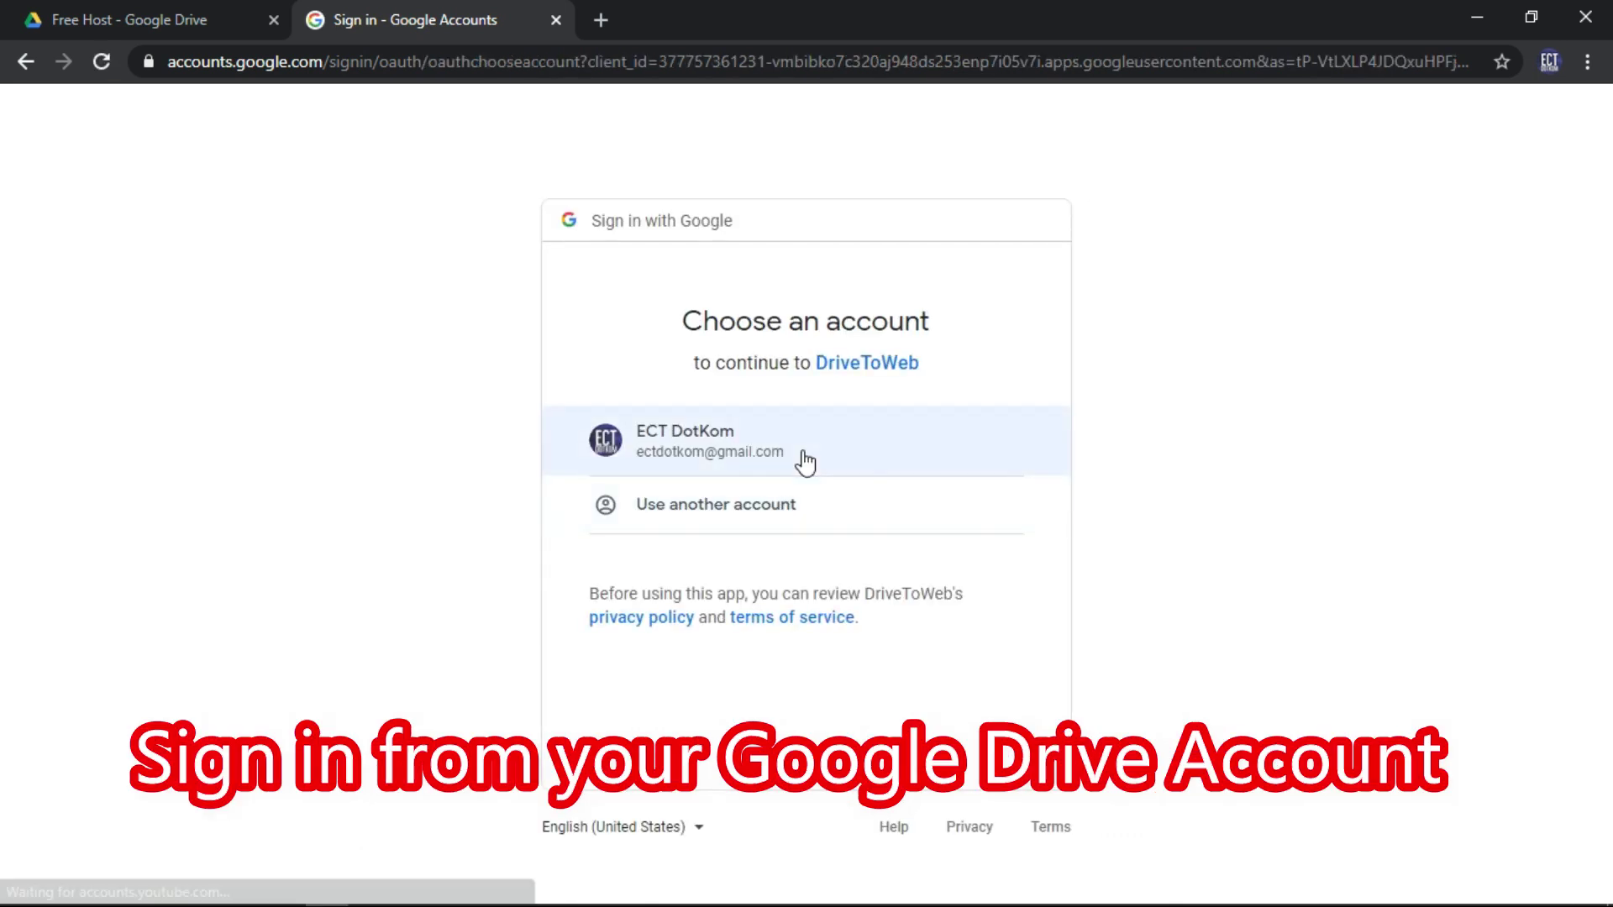
click(805, 455)
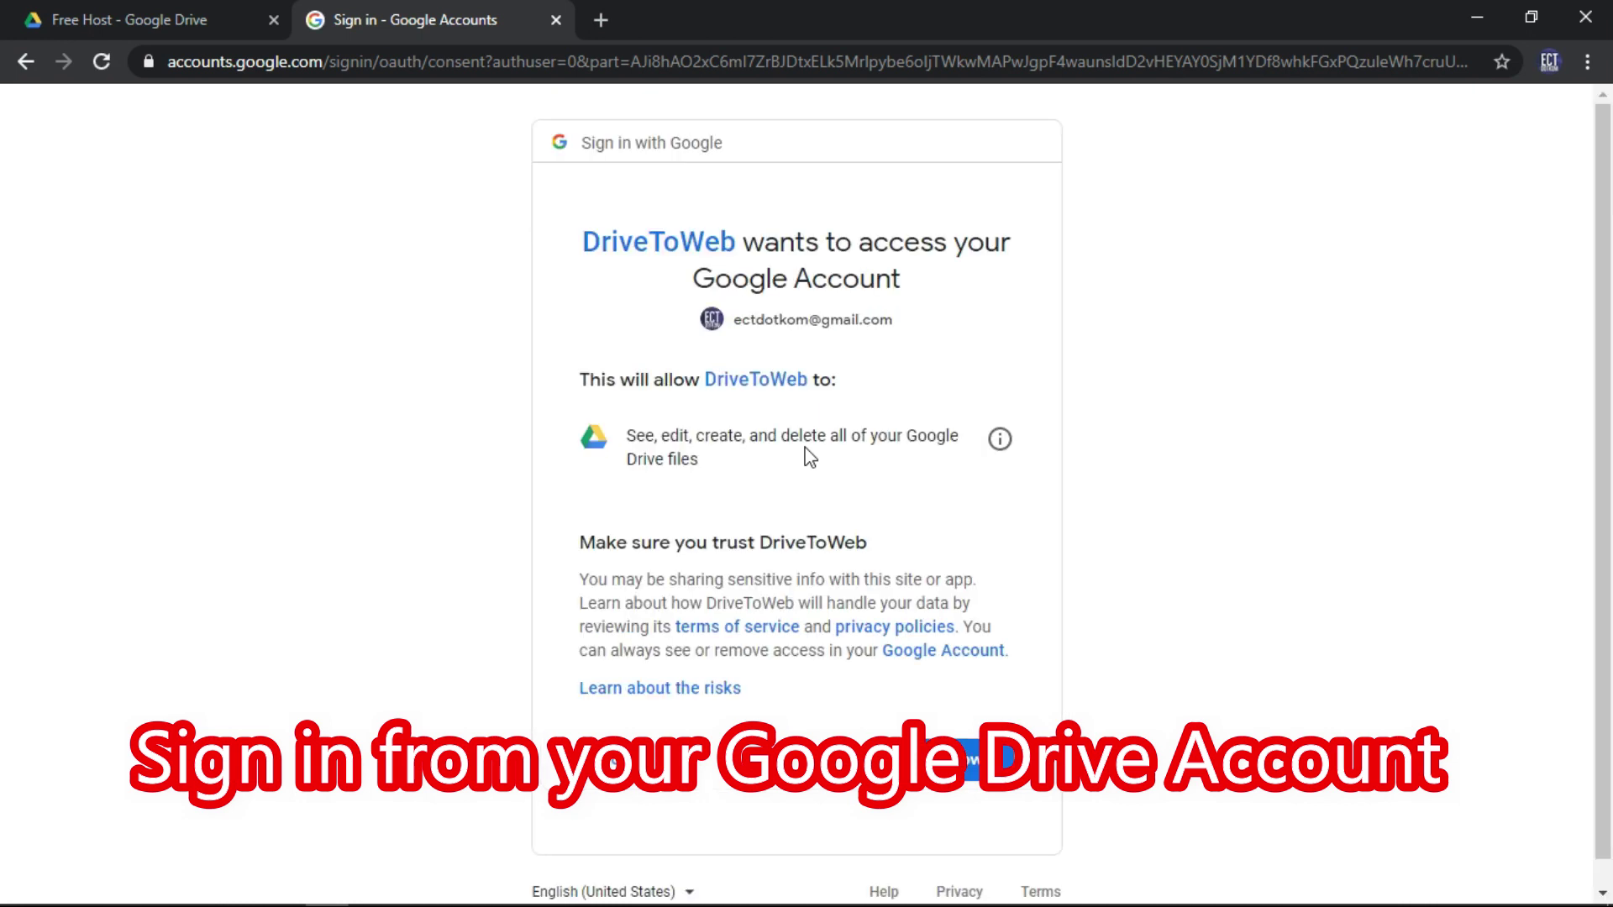
click(971, 762)
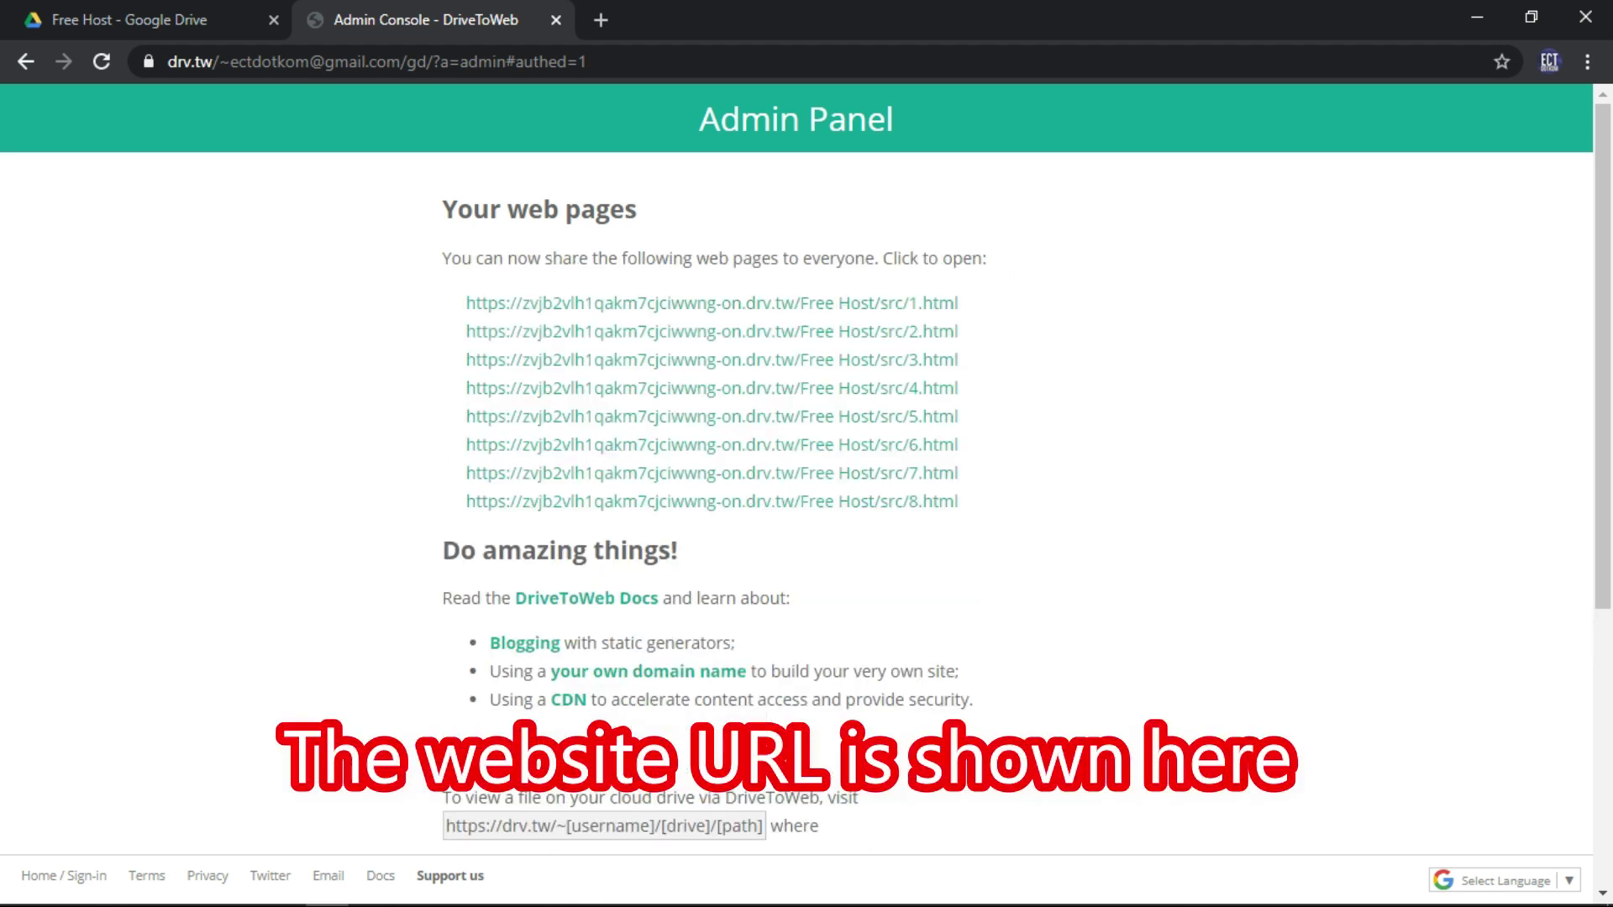
- Open the first hosted page and visit CSS, JAVASCRIPT, JAVA, PYTHON, PHP, SQL and BOOTSTRAP
click(701, 304)
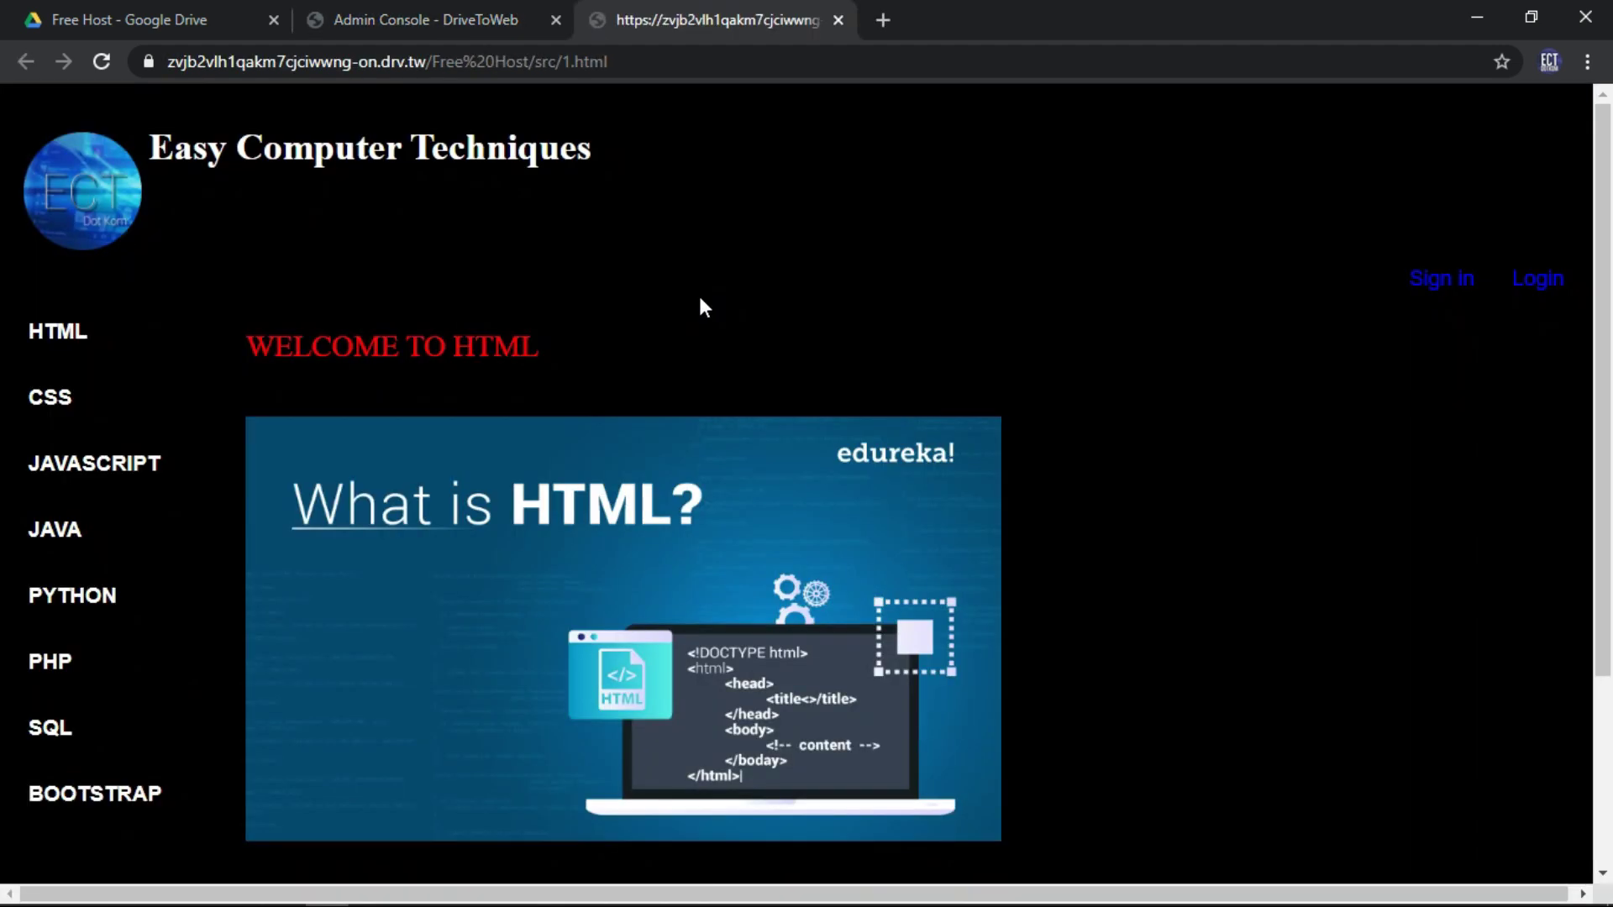
click(97, 376)
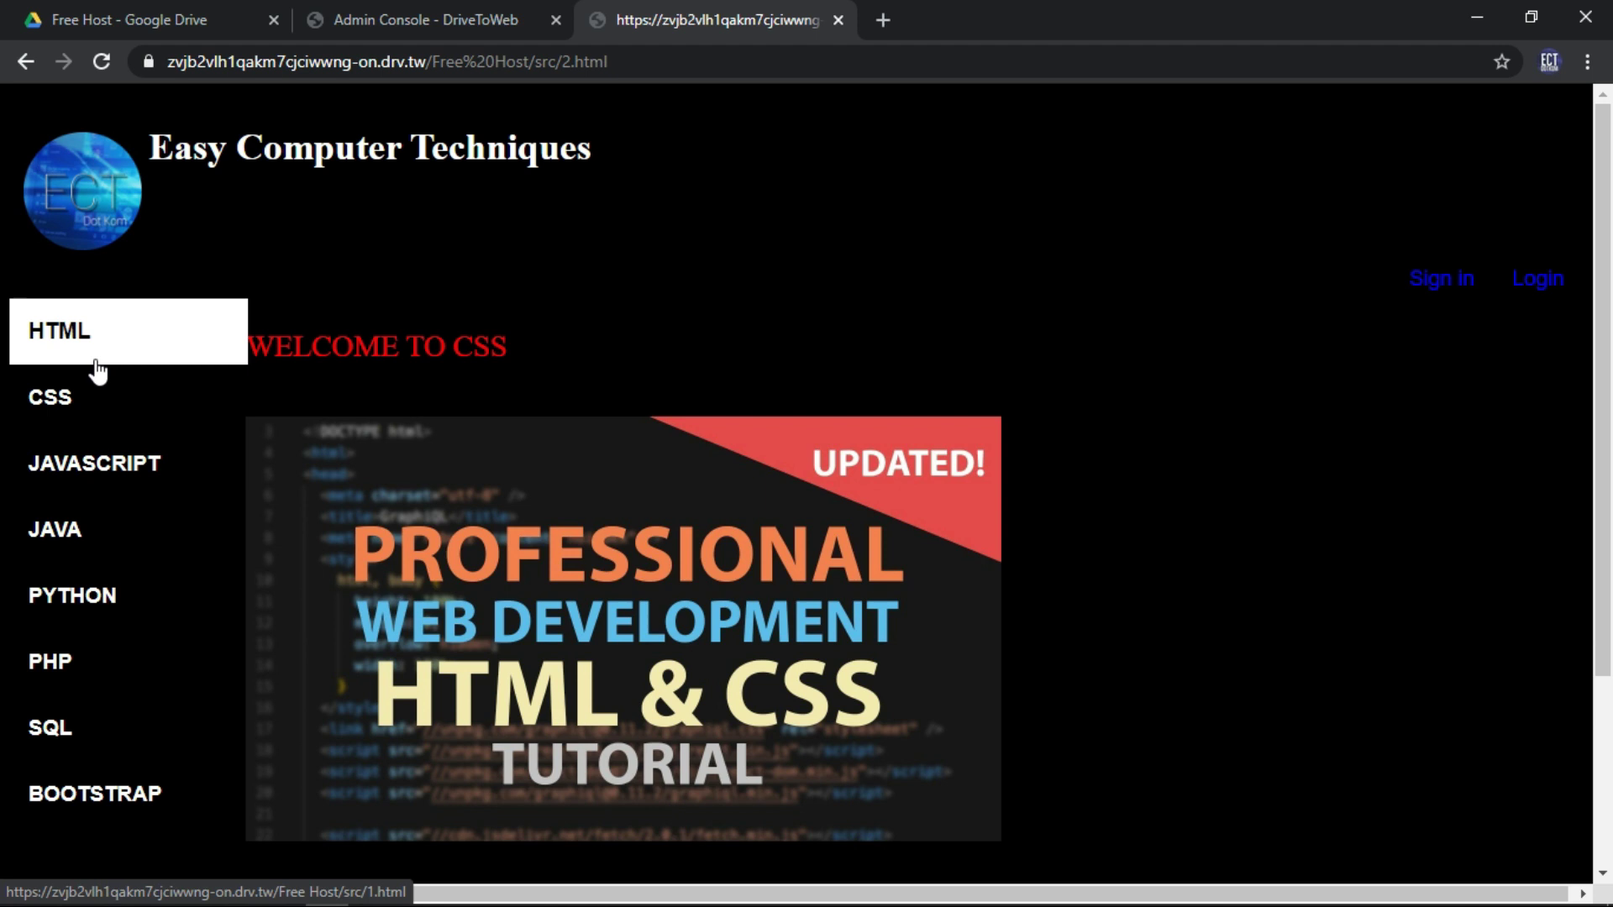
click(72, 458)
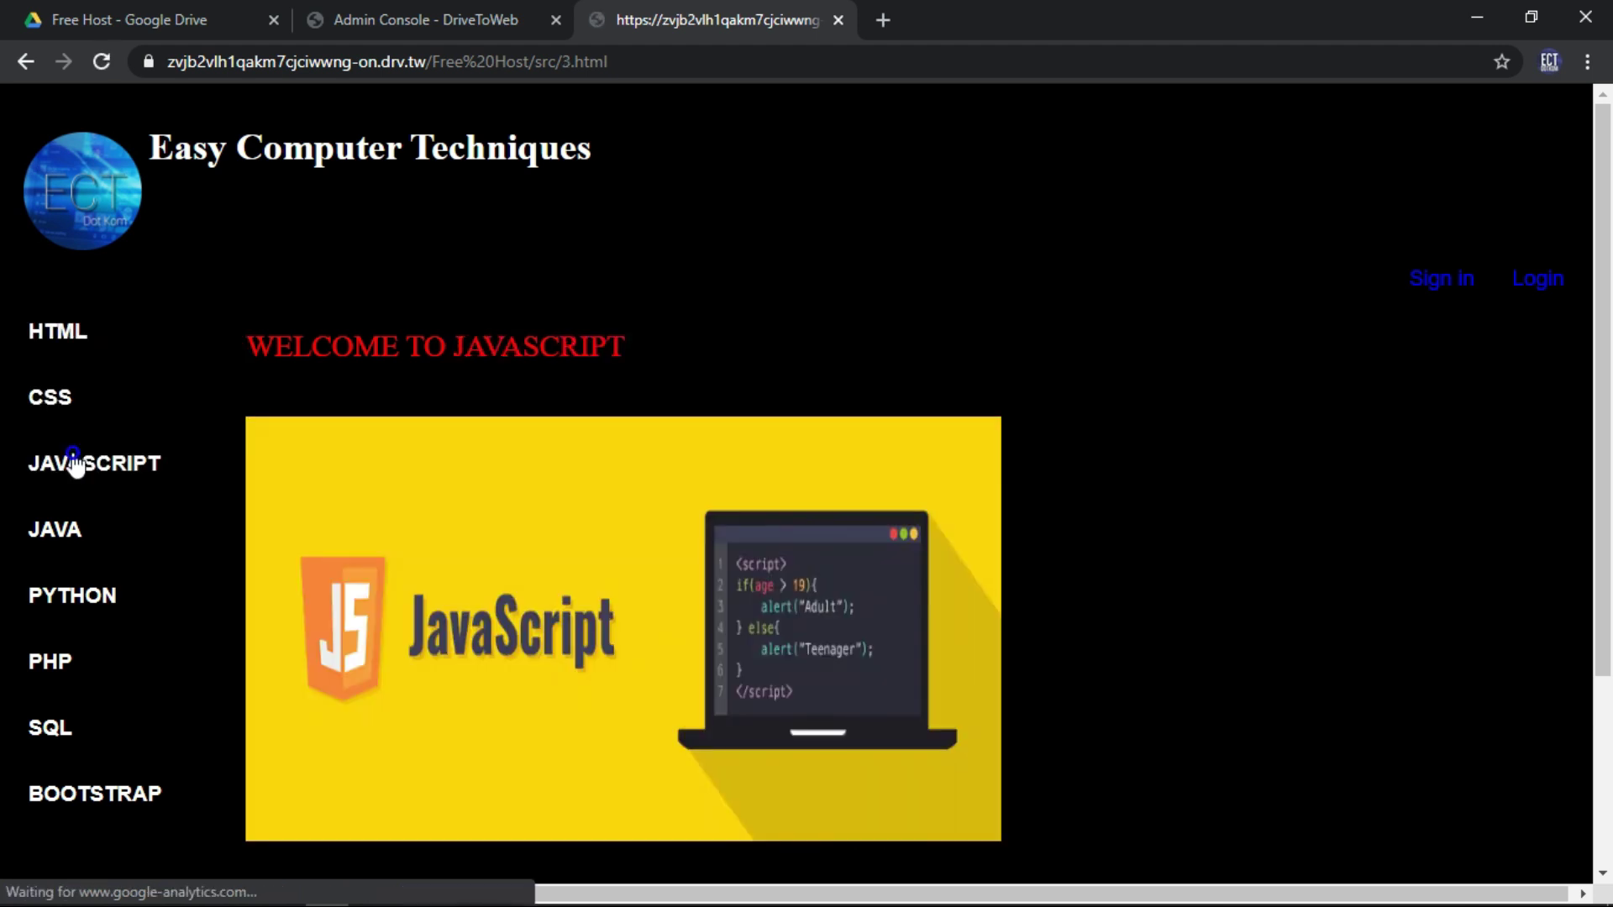
click(69, 535)
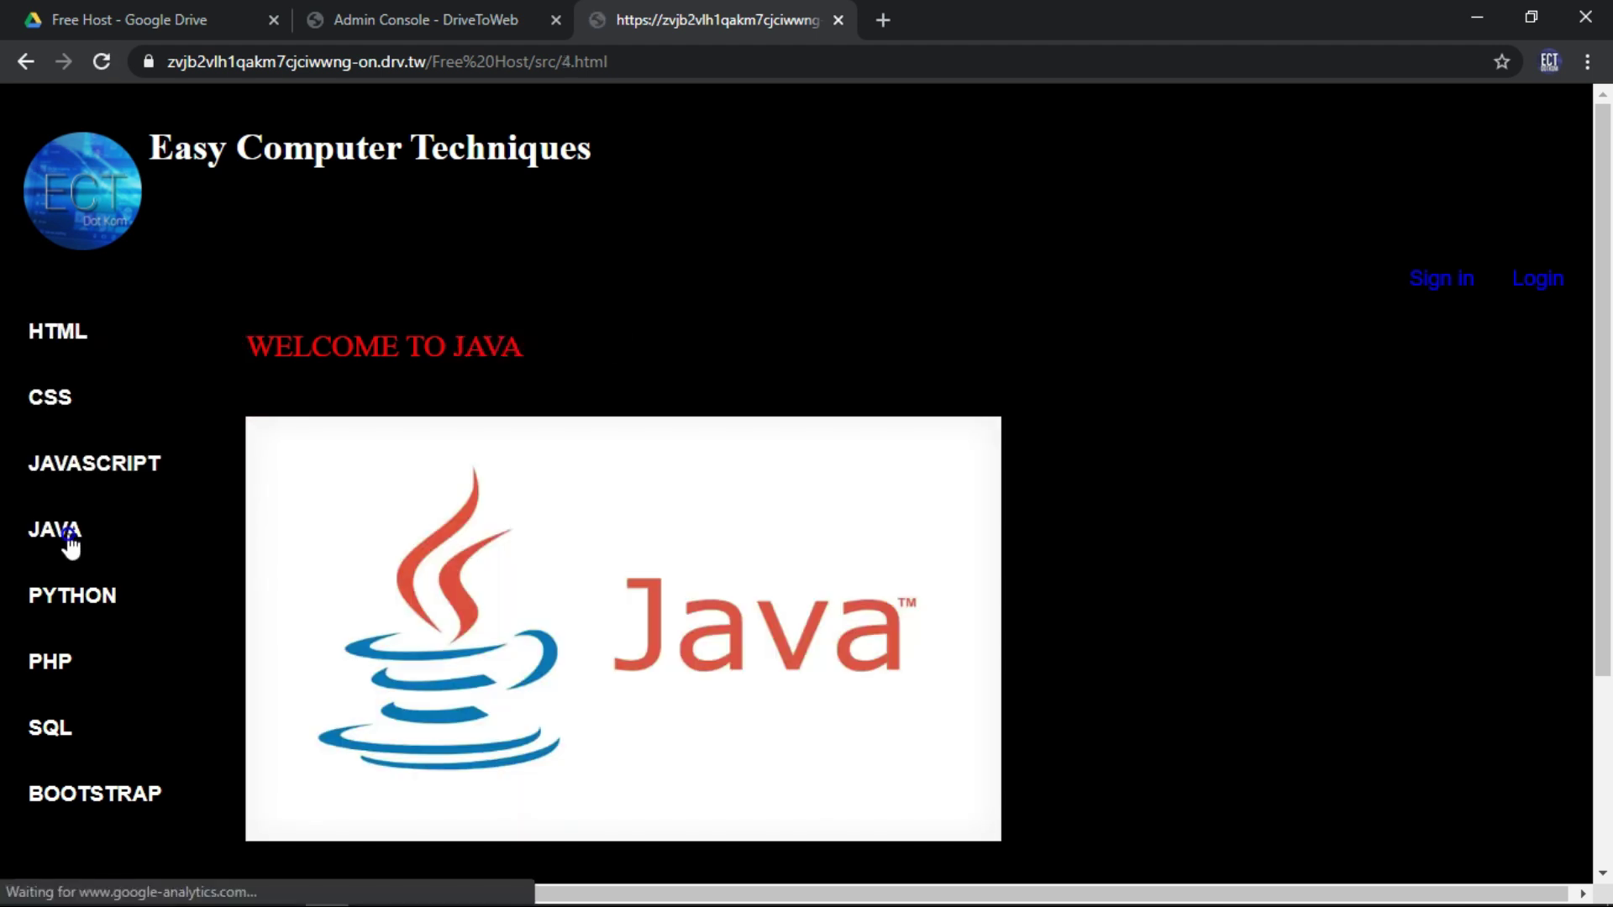
click(73, 588)
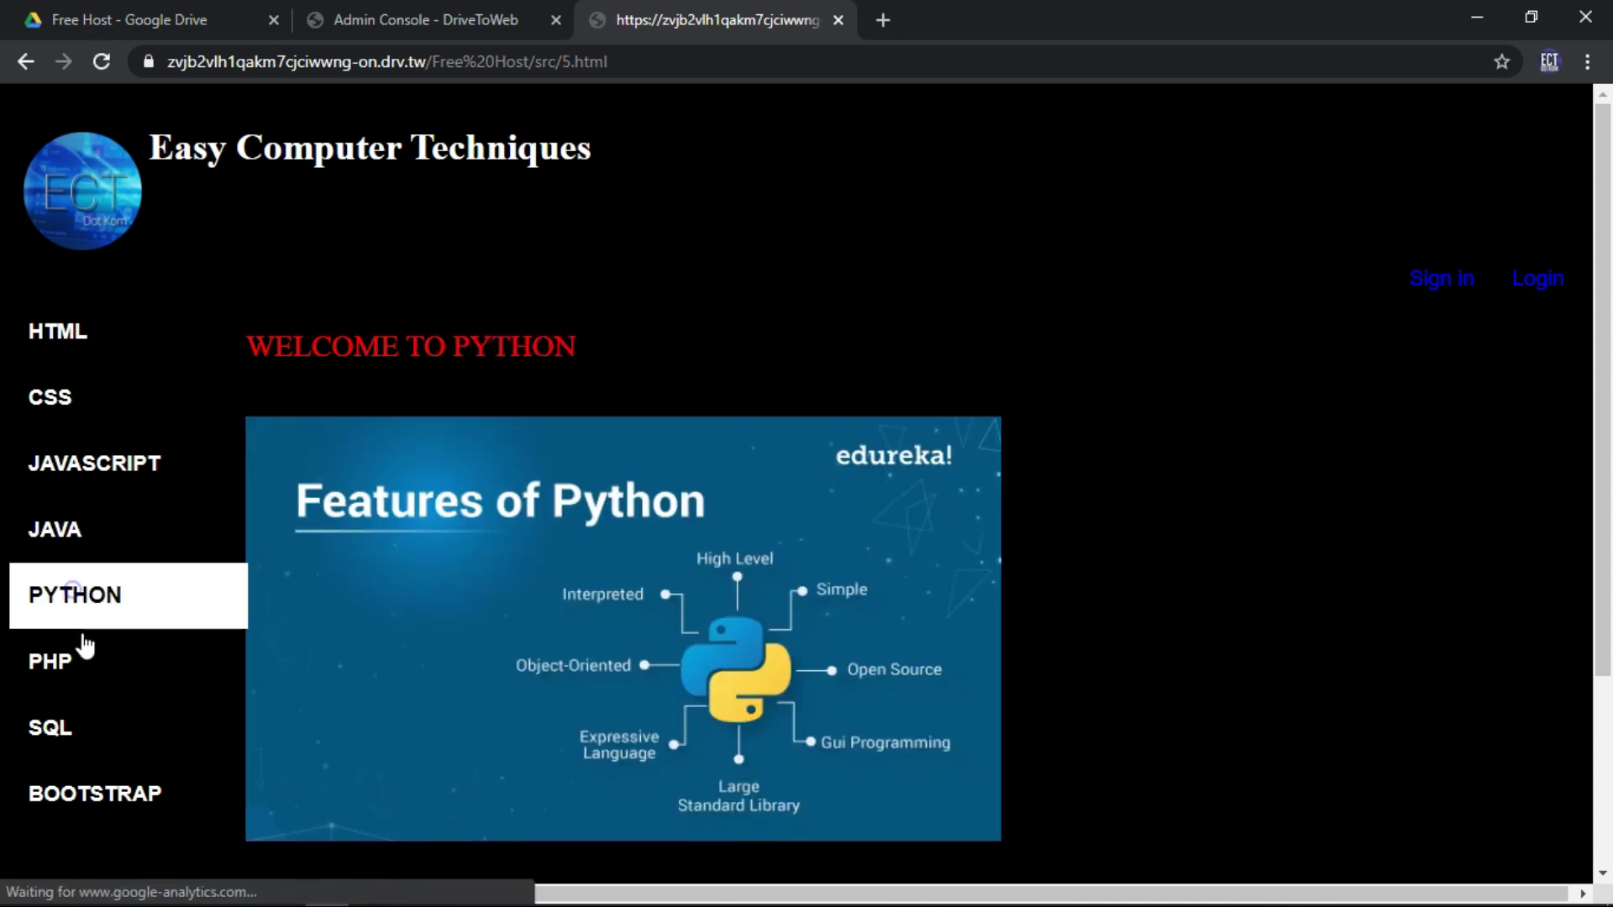
click(90, 659)
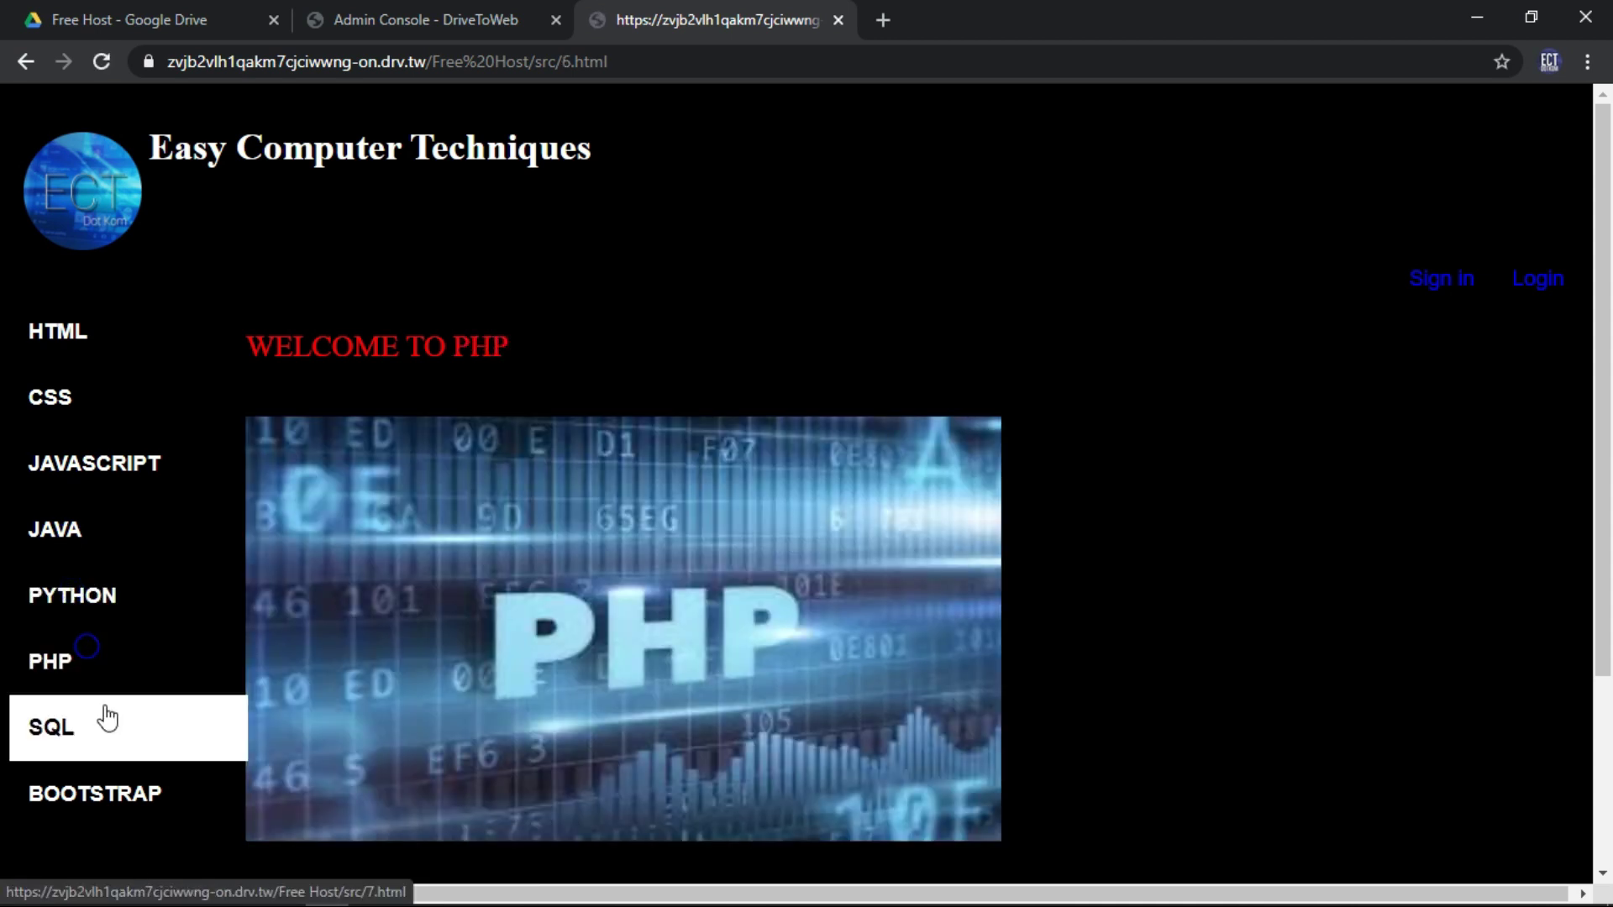
click(105, 712)
scroll(107, 760, down, 2)
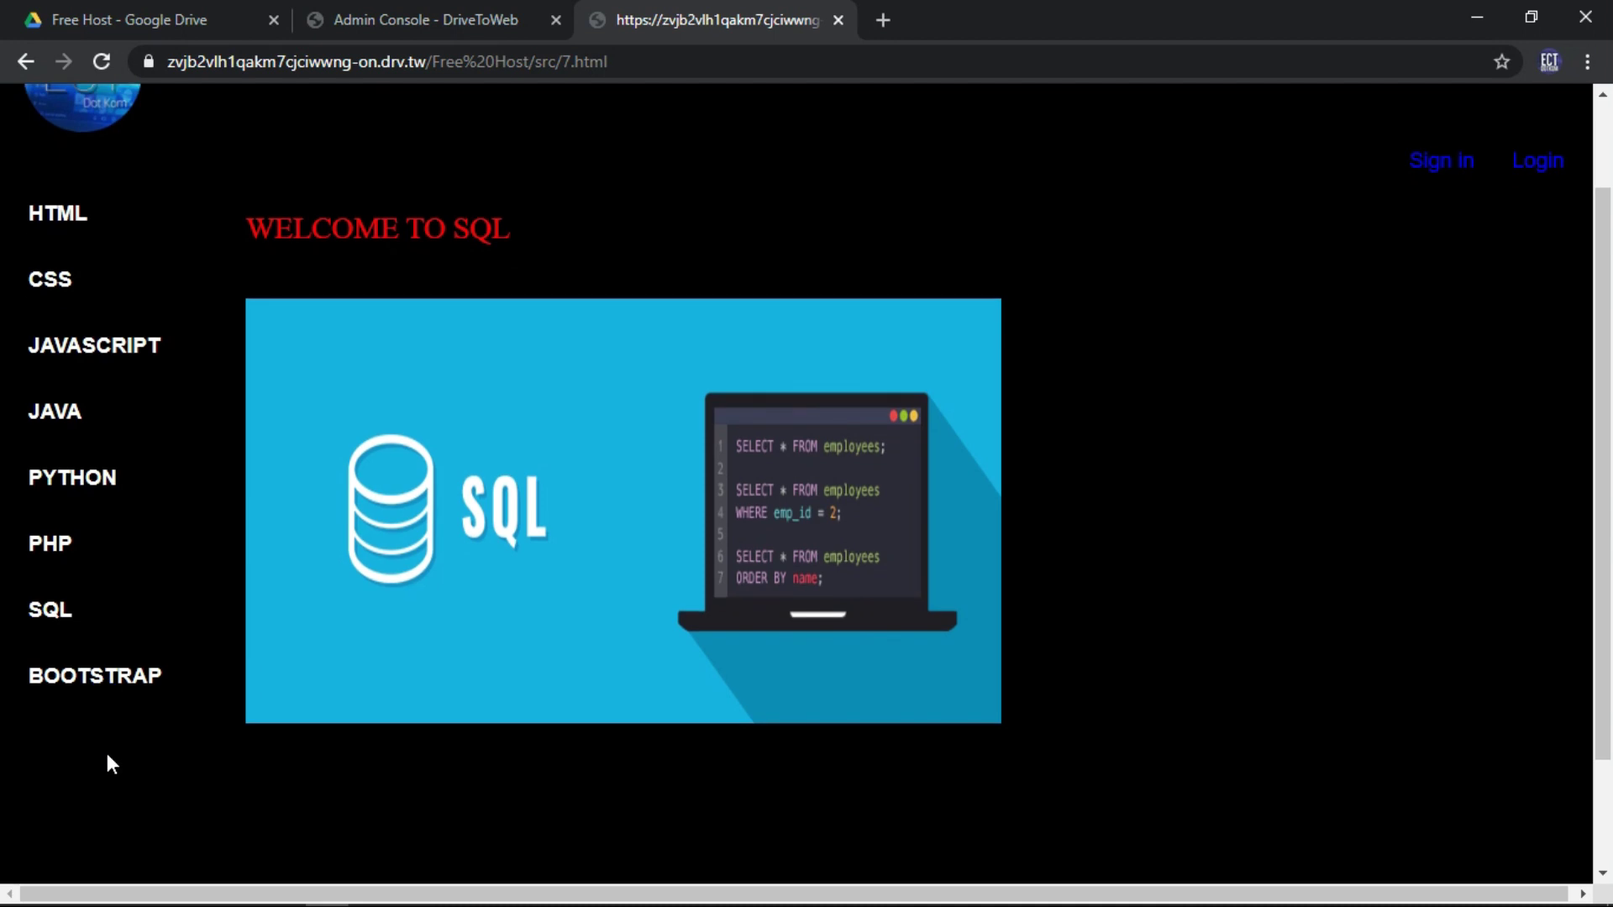
click(118, 707)
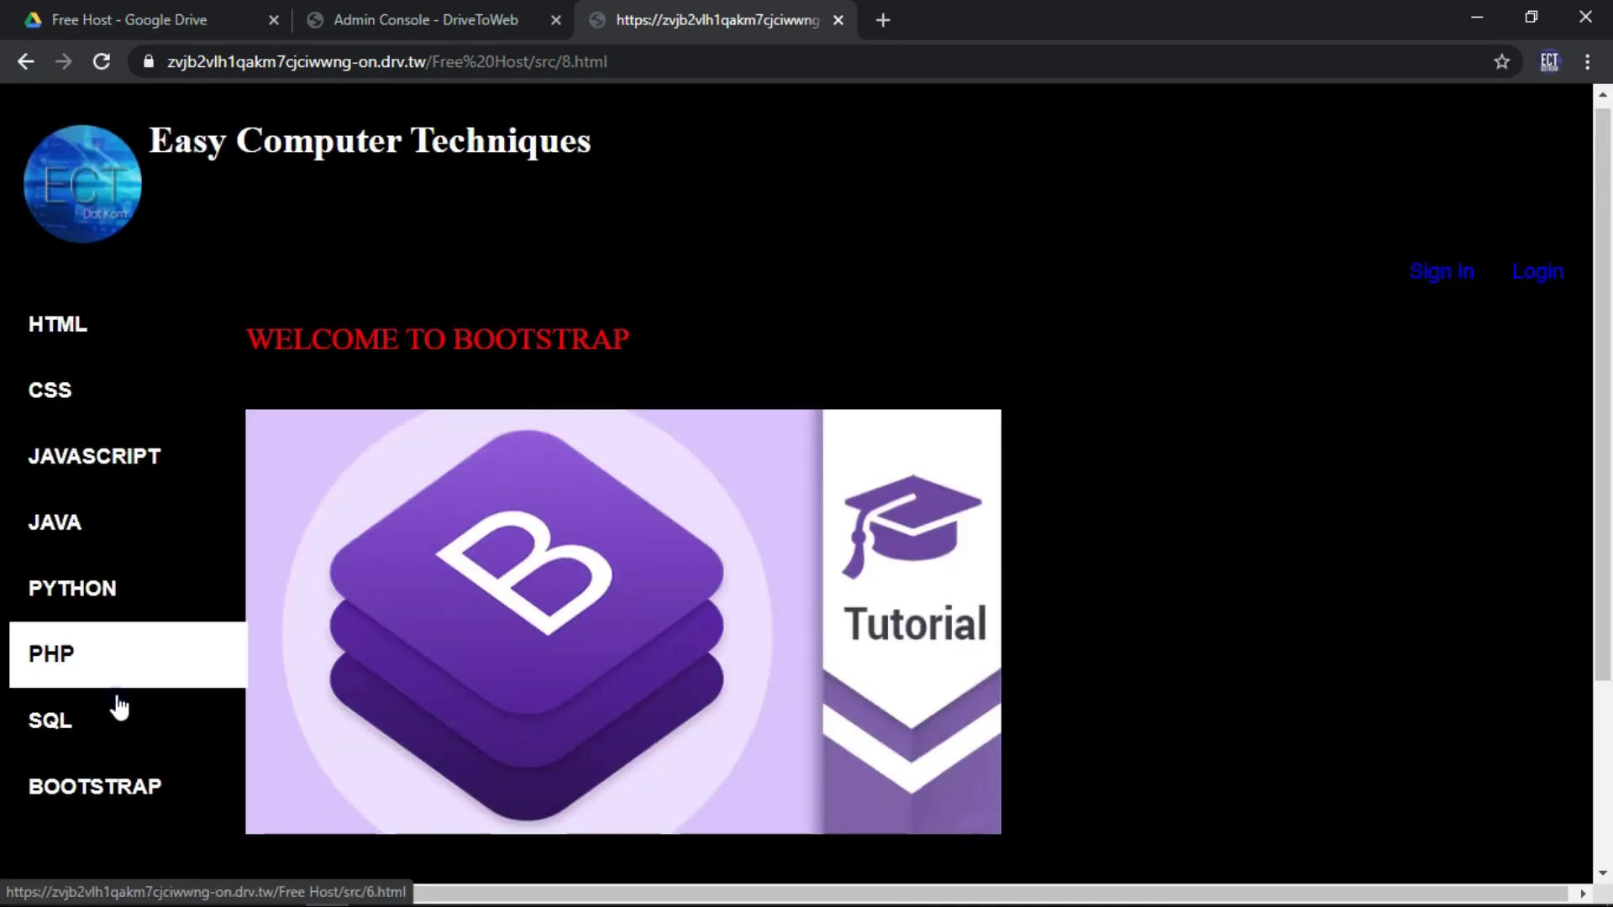
scroll(119, 705, down, 3)
scroll(118, 704, up, 3)
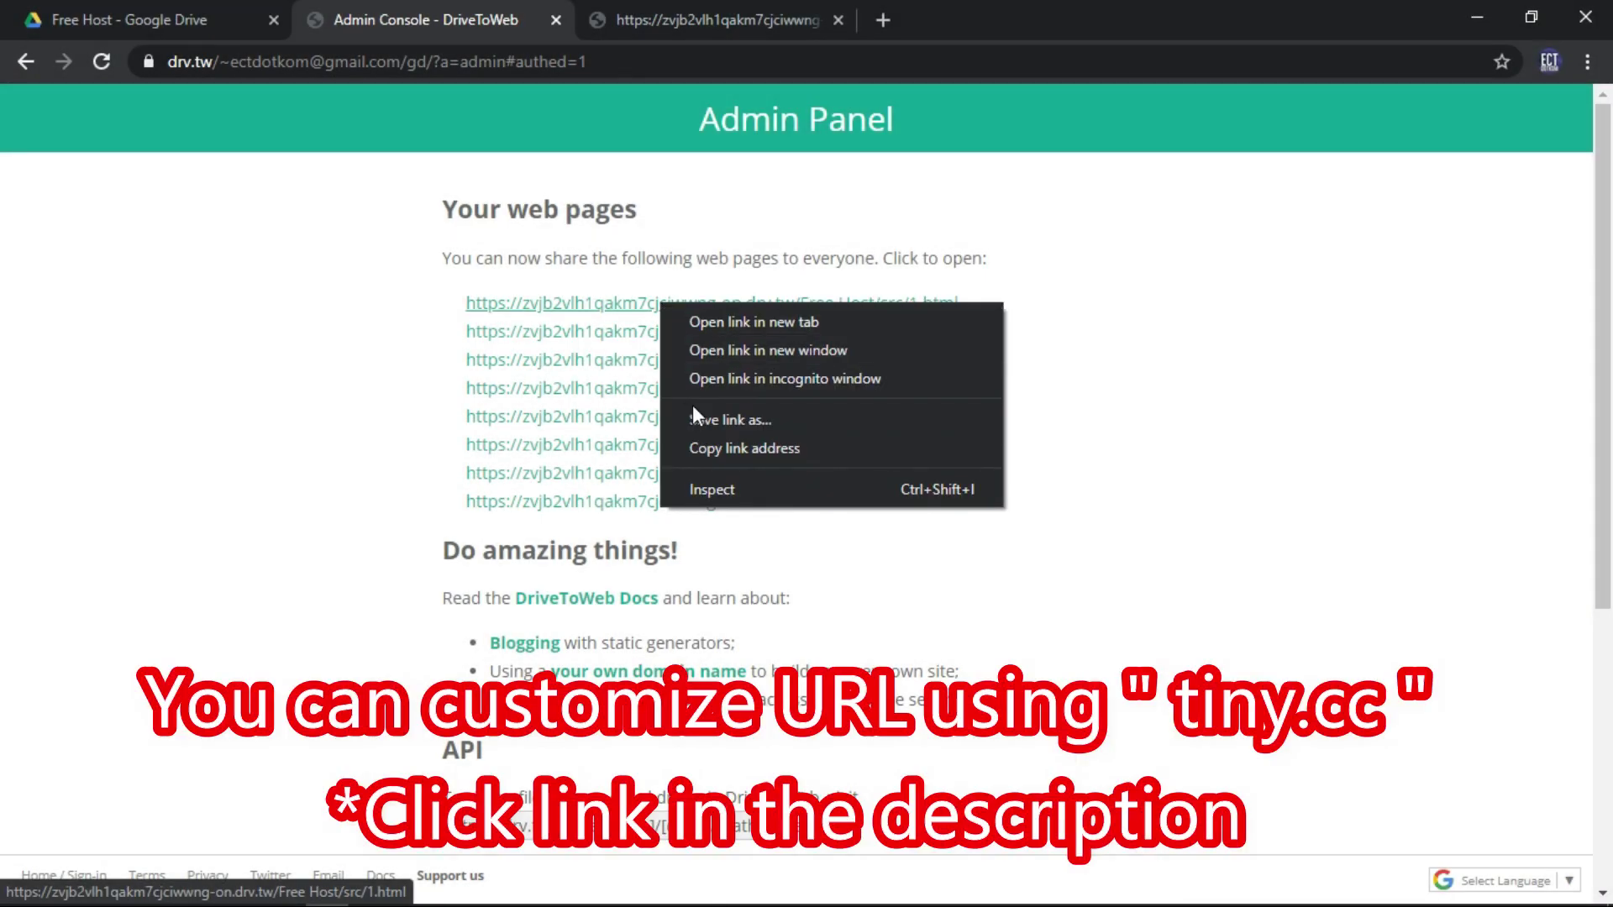
- Copy the first hosted page's address and load tiny.cc in a new tab
click(702, 438)
click(882, 19)
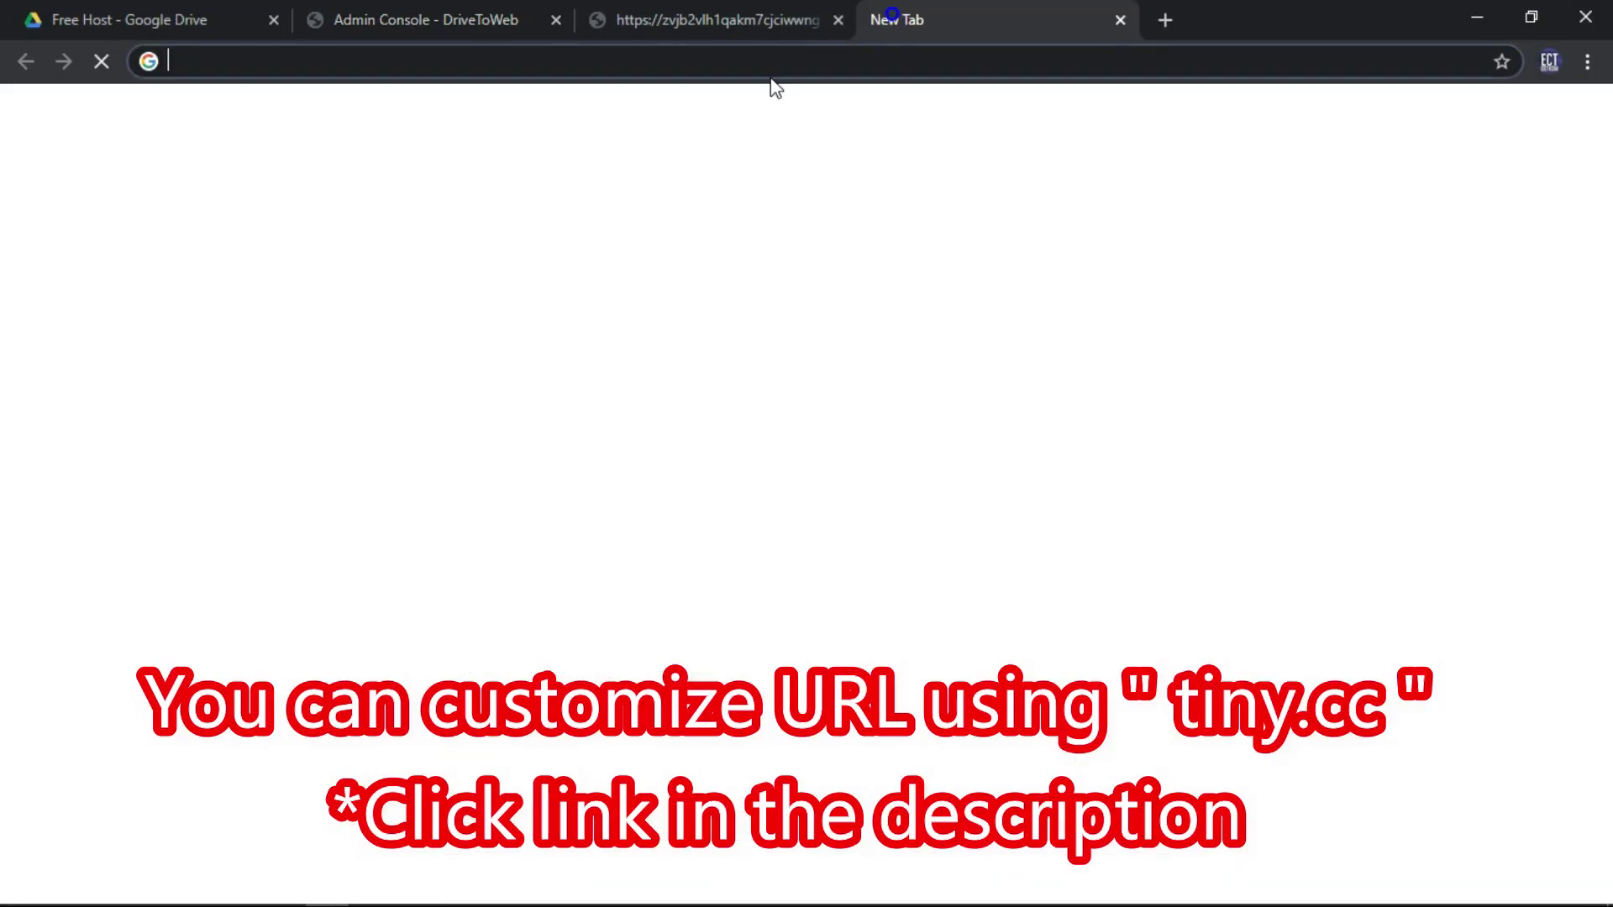
text(ti)
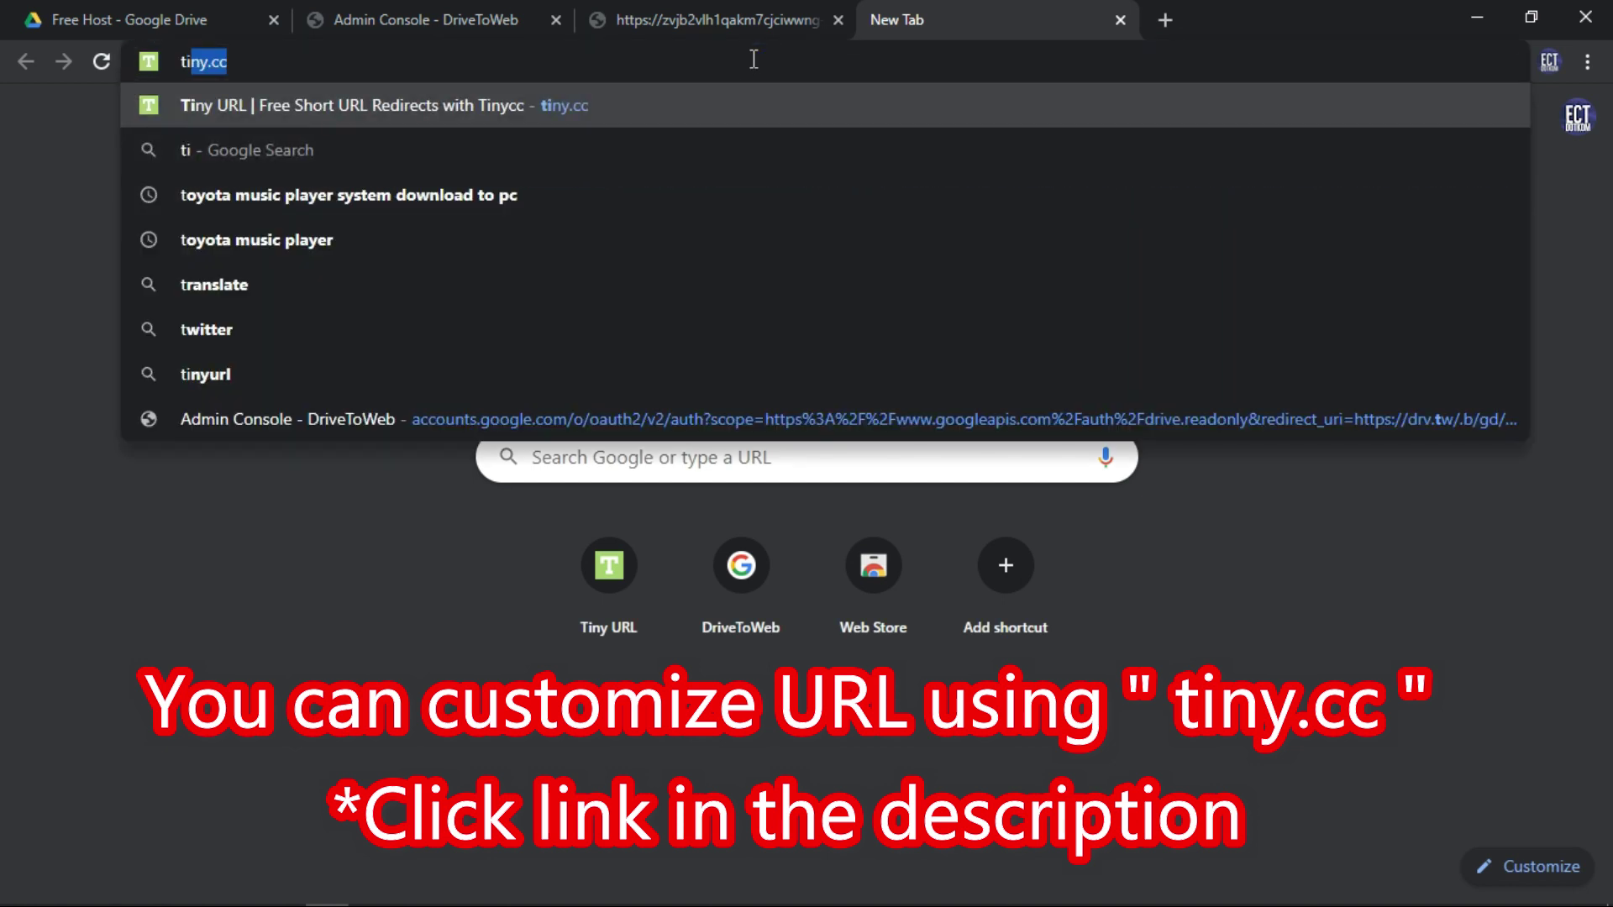
text(ny.cc)
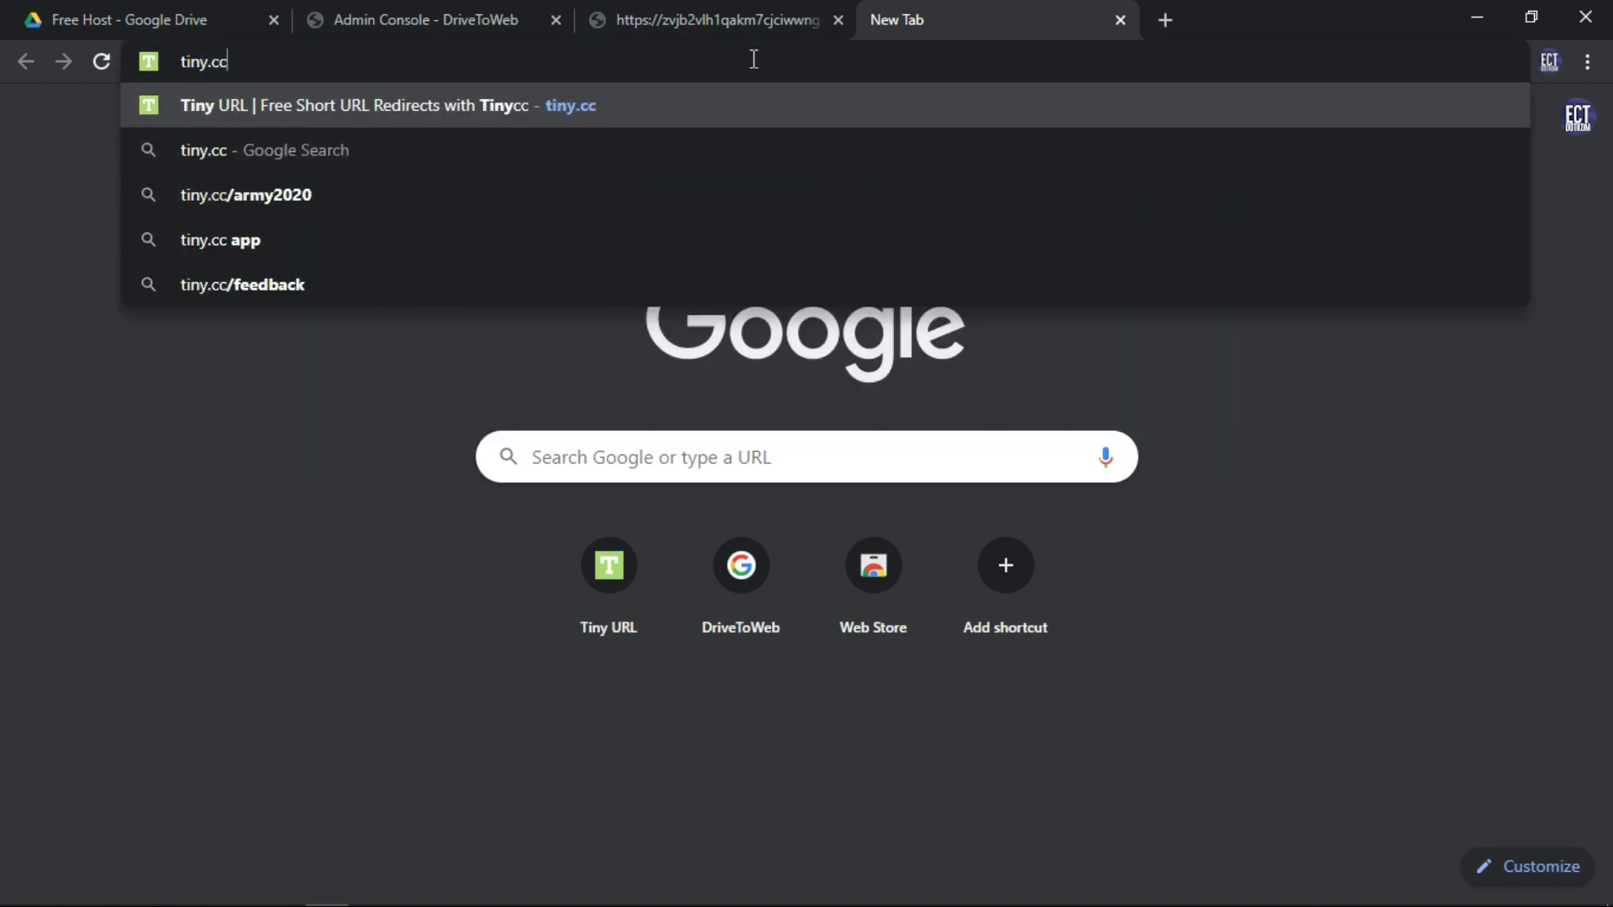
key(Return)
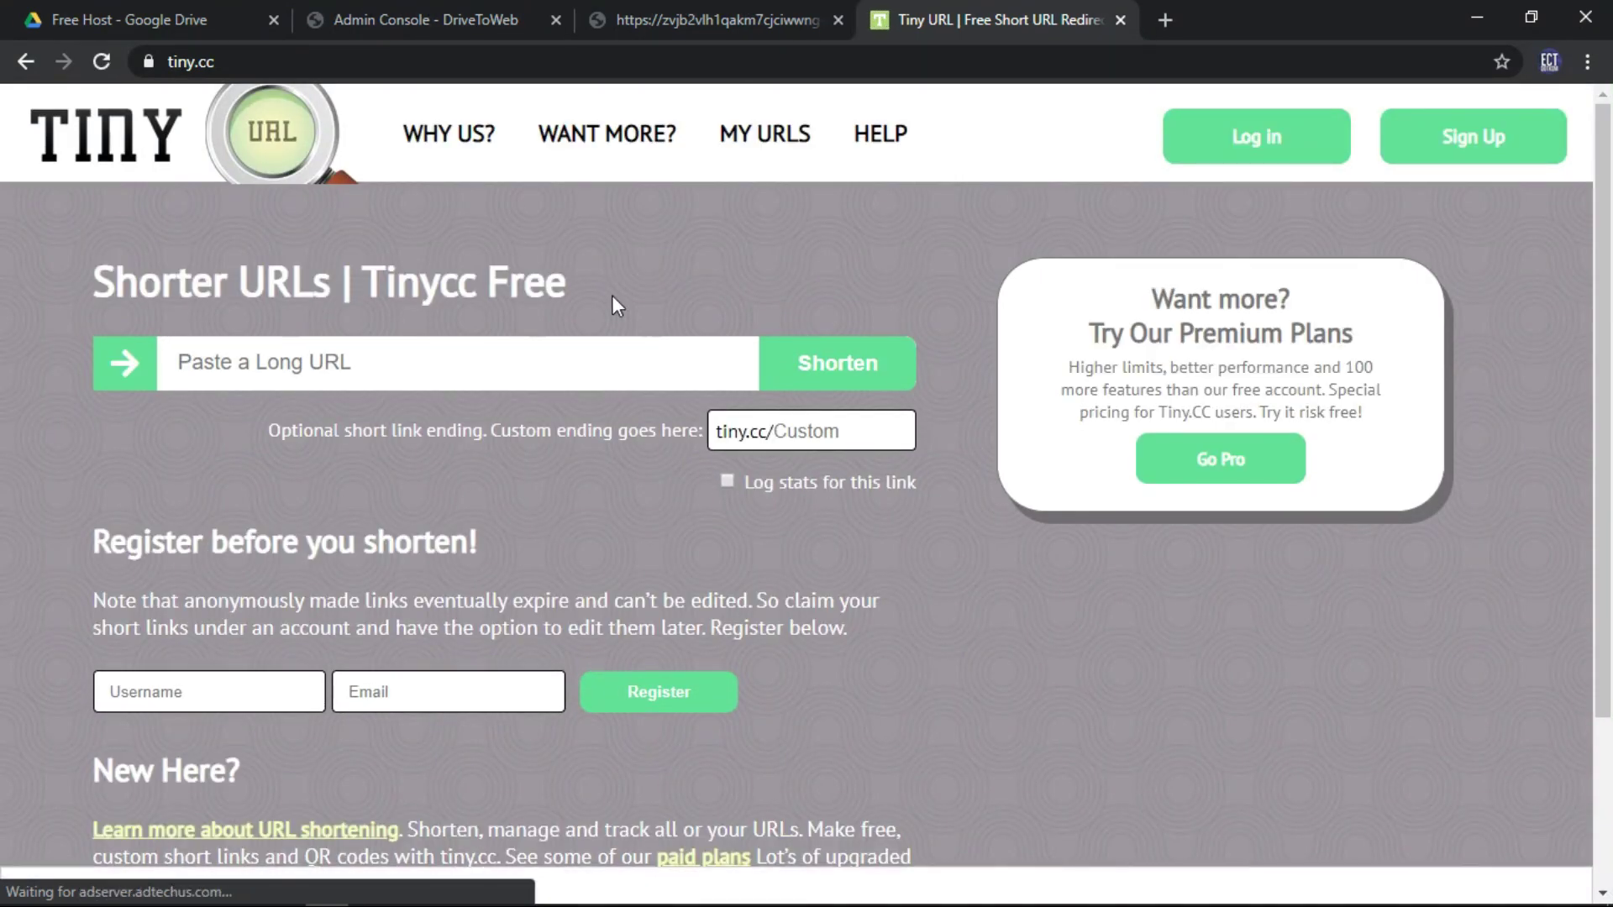
- Paste the hosted 1.html address as the long URL and enter custom ending ECTFREEHOST
click(522, 357)
right_click(520, 352)
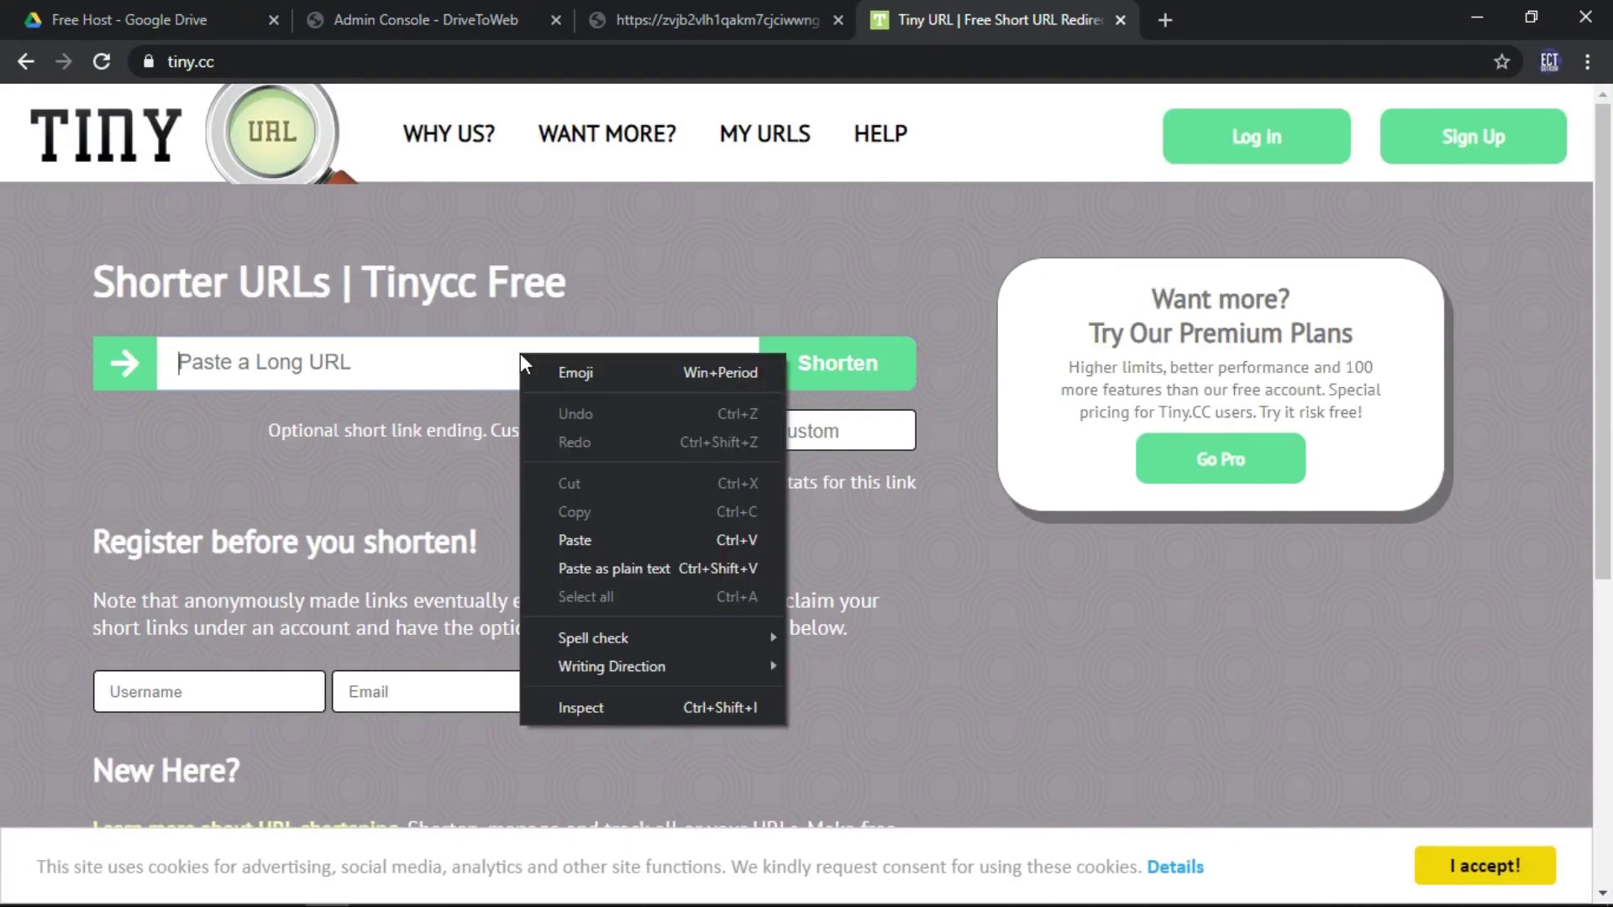
click(568, 539)
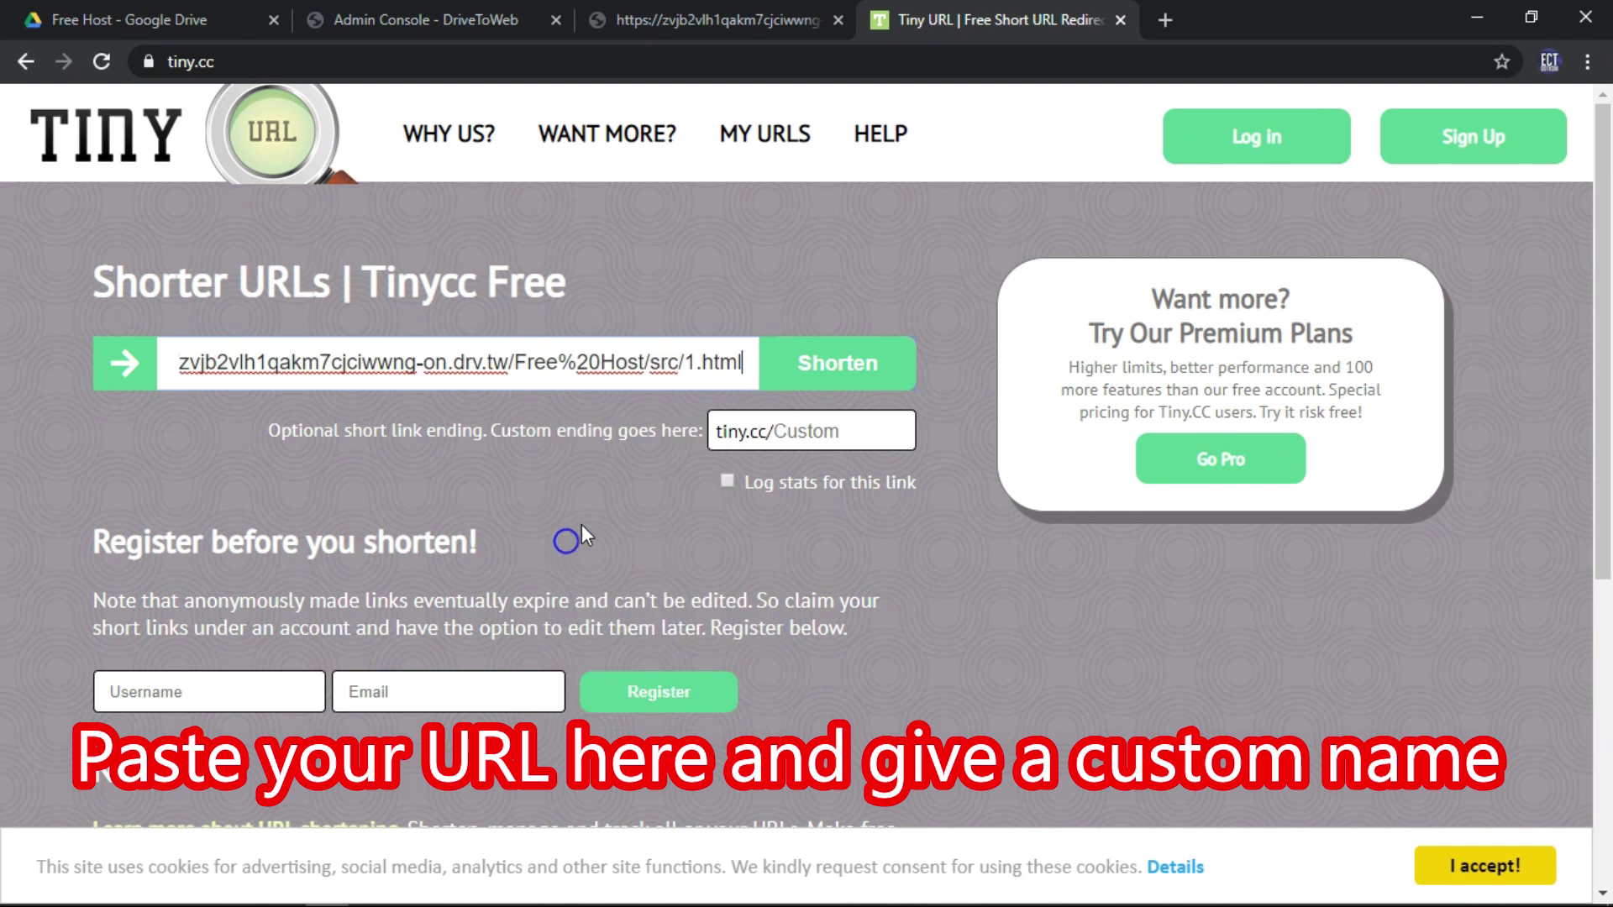
click(786, 433)
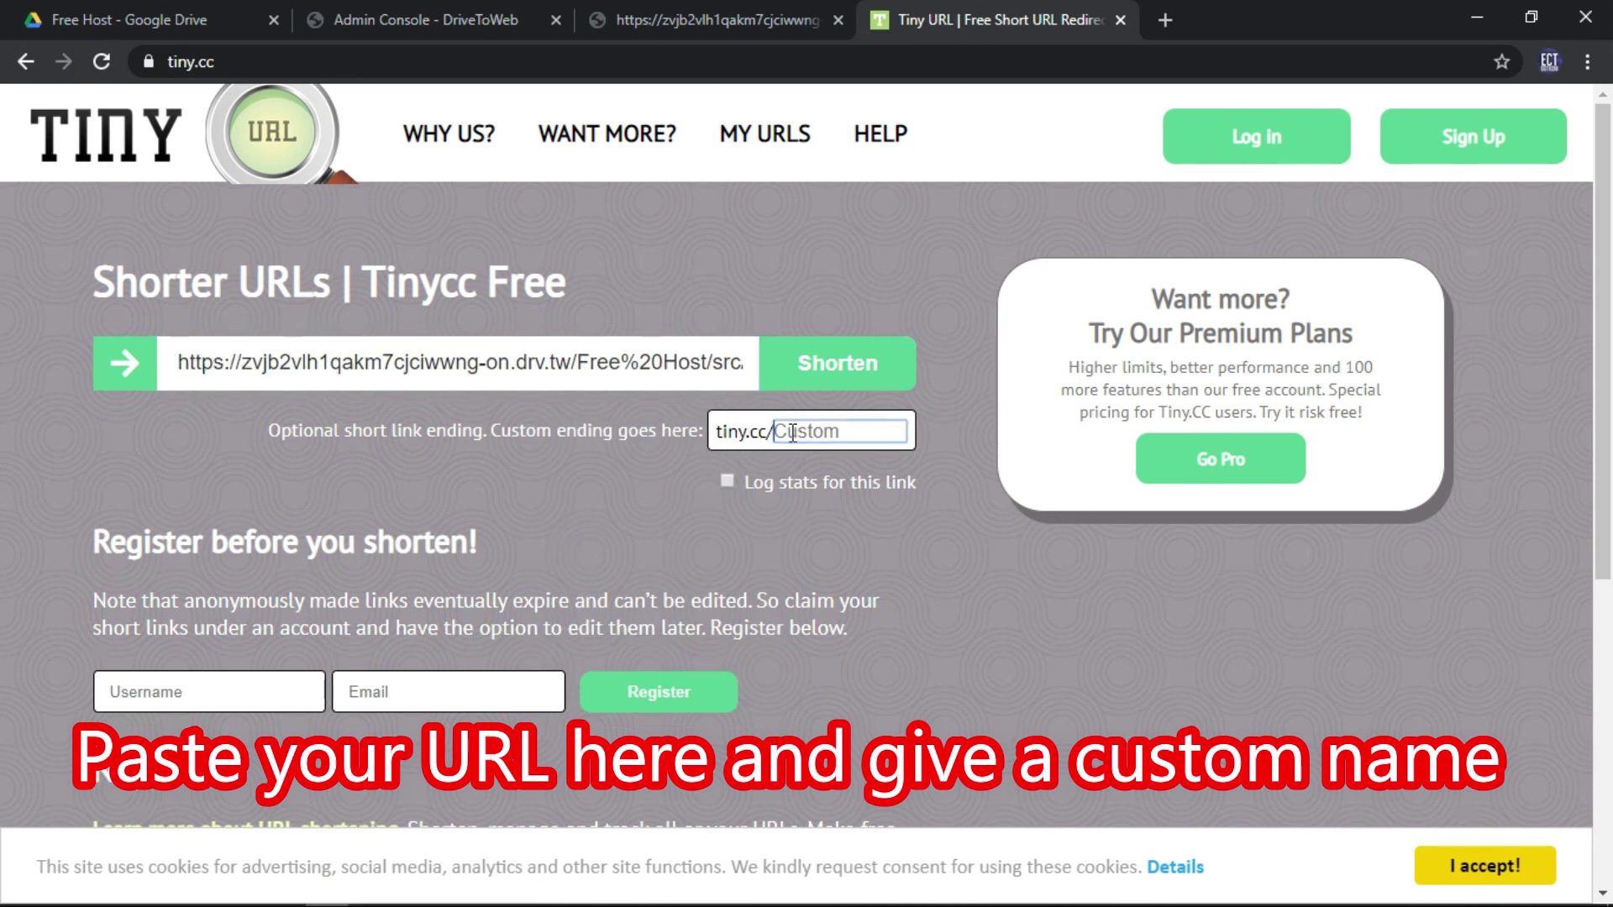
text(ECTFREE)
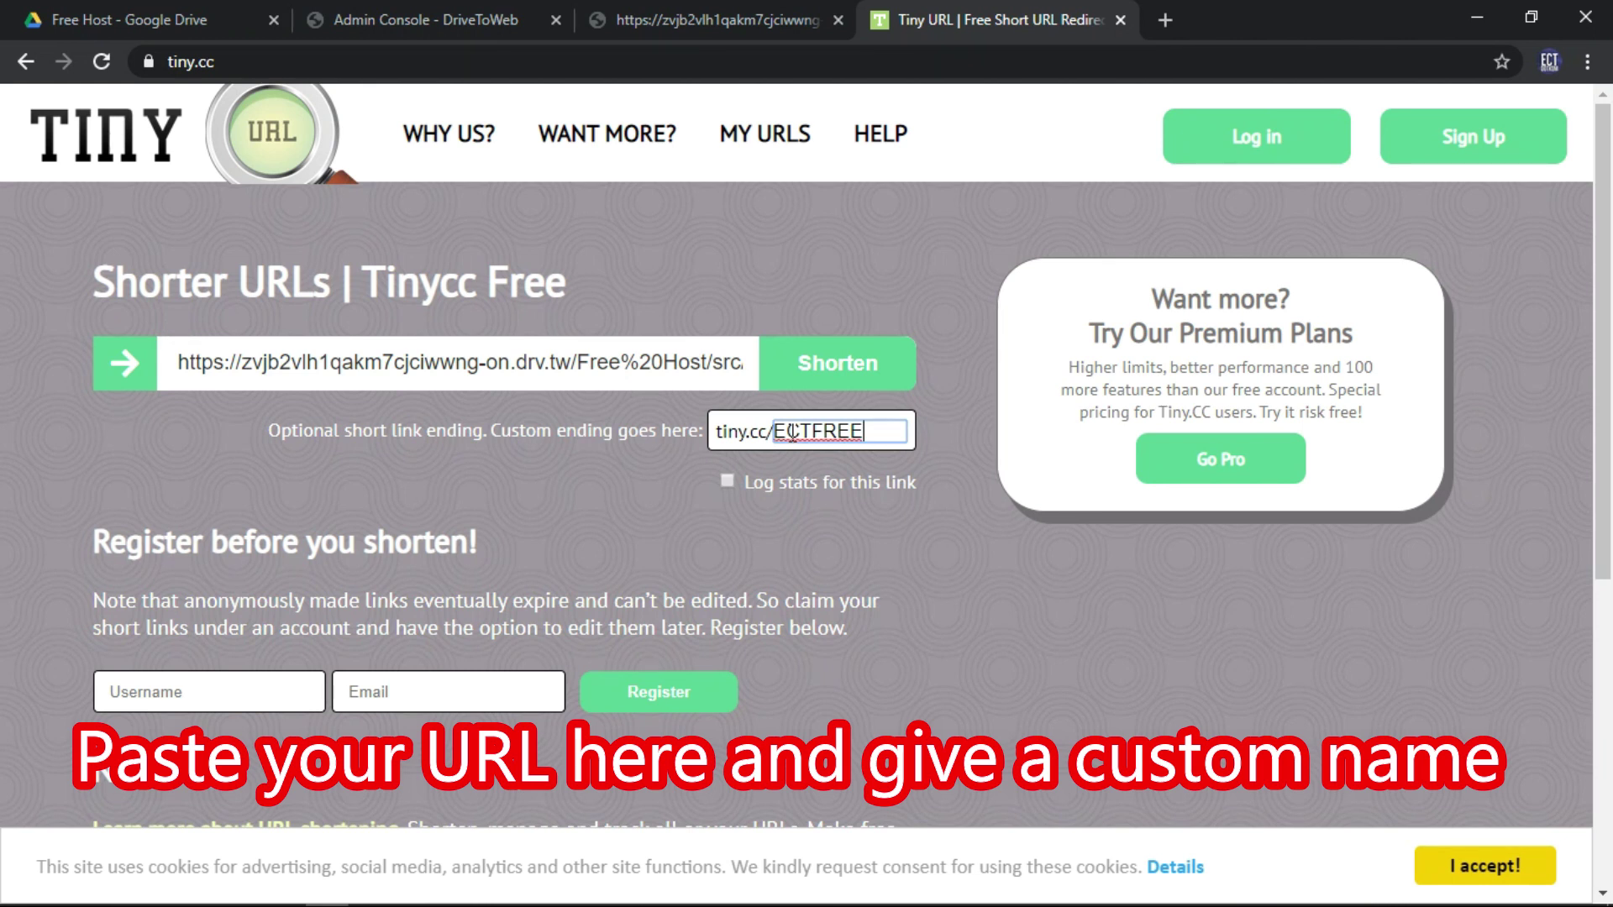
text(HOST)
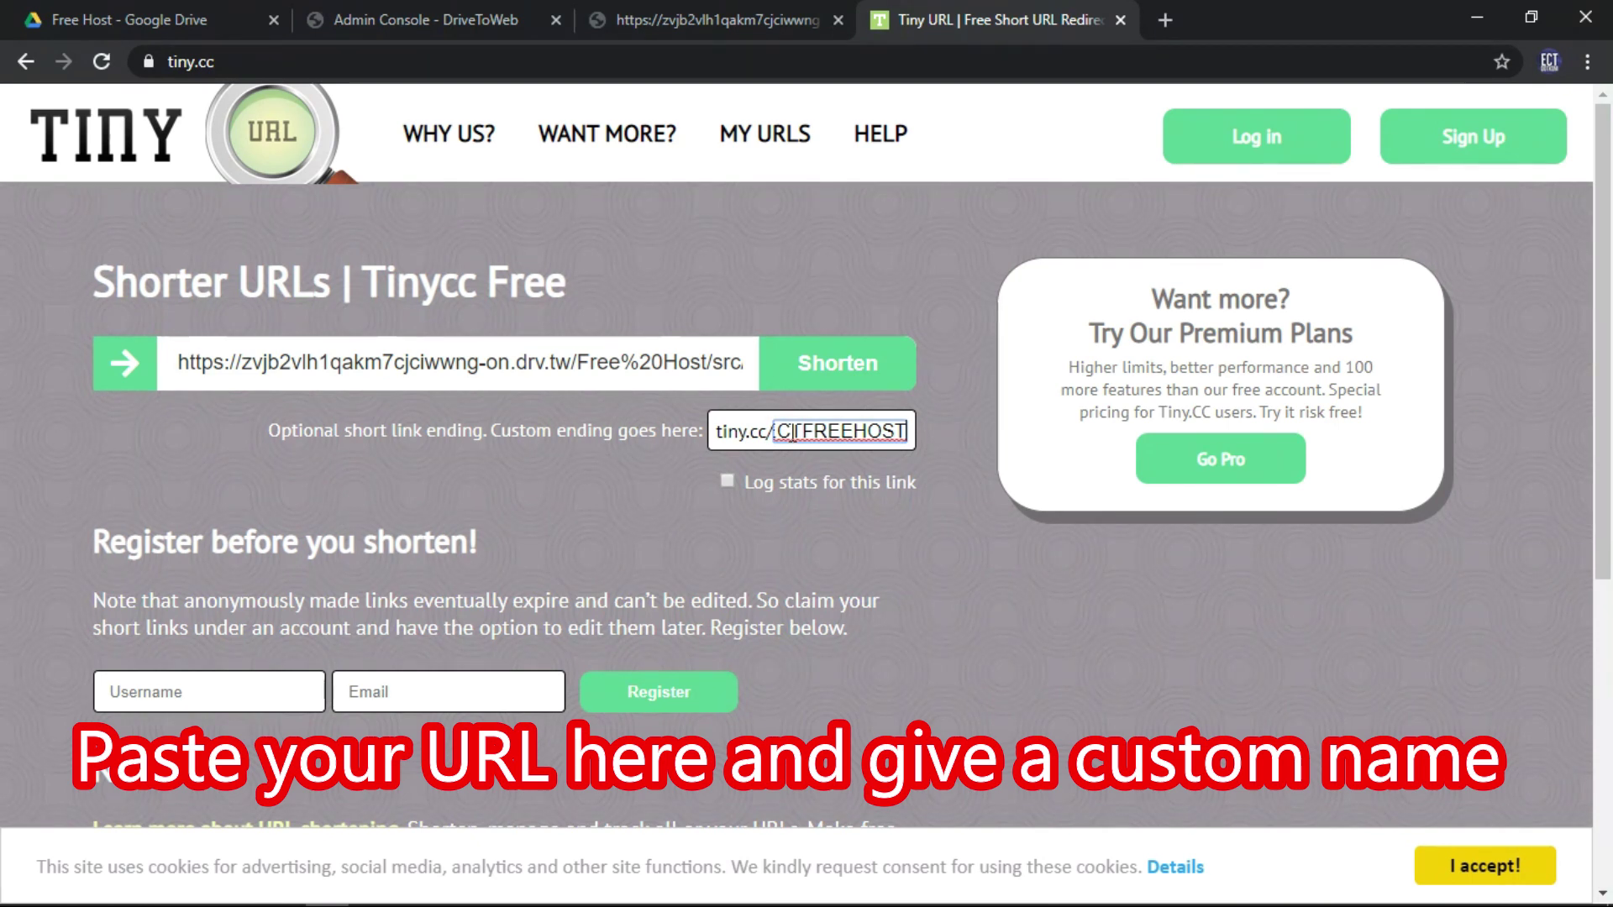
- Generate the tiny.cc/ECTFREEHOST short link, copy it, and ready a blank tab for pasting
click(807, 379)
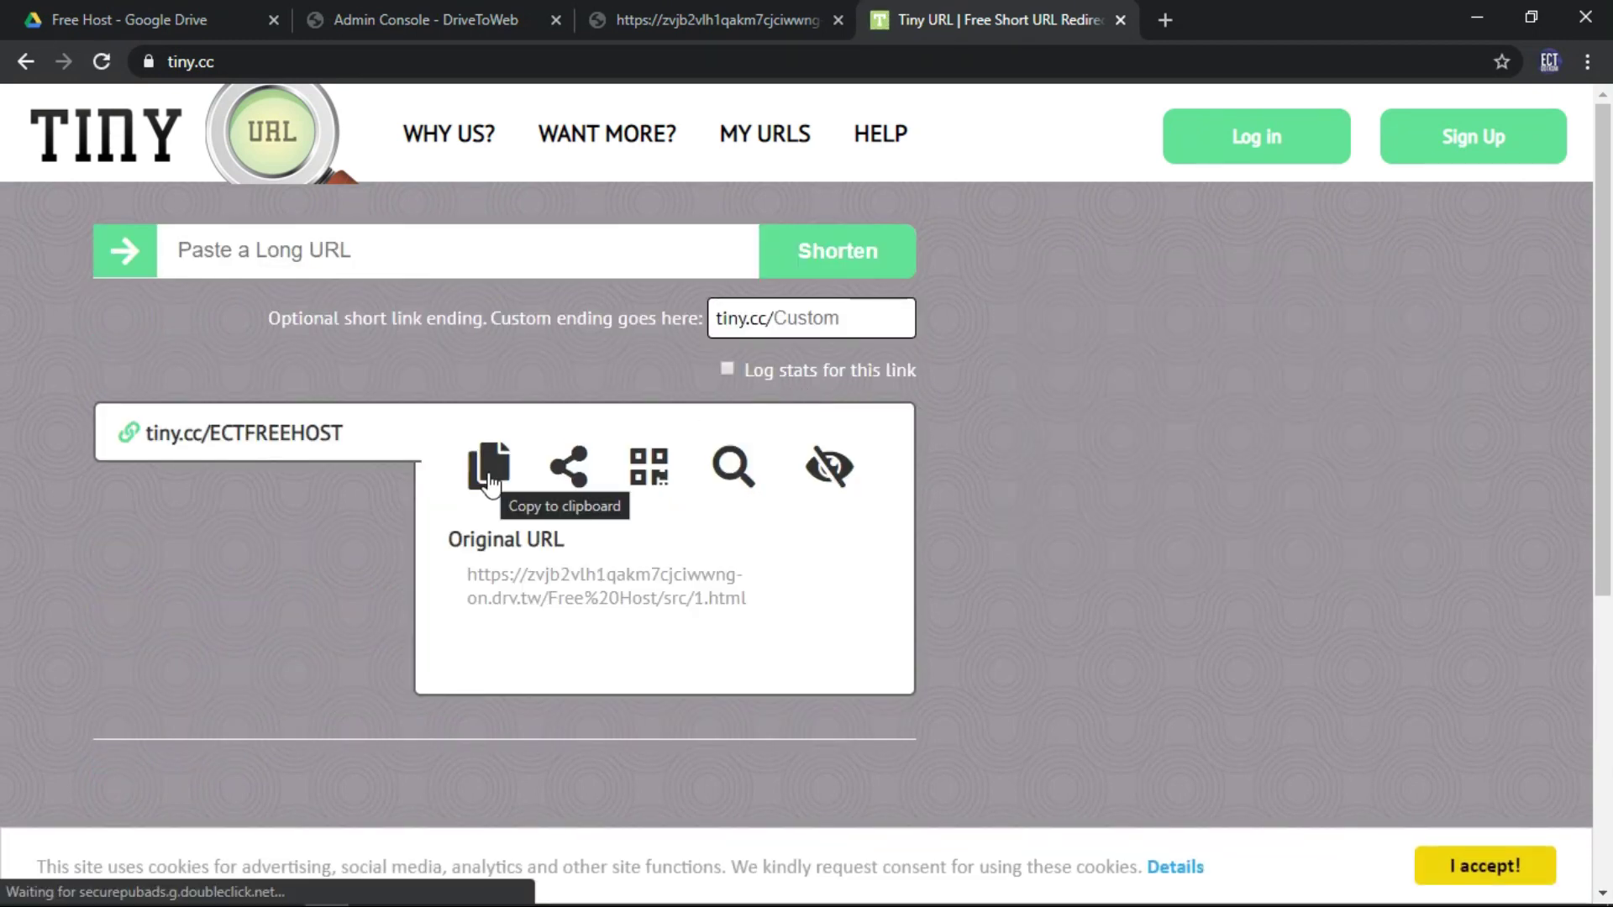
click(490, 479)
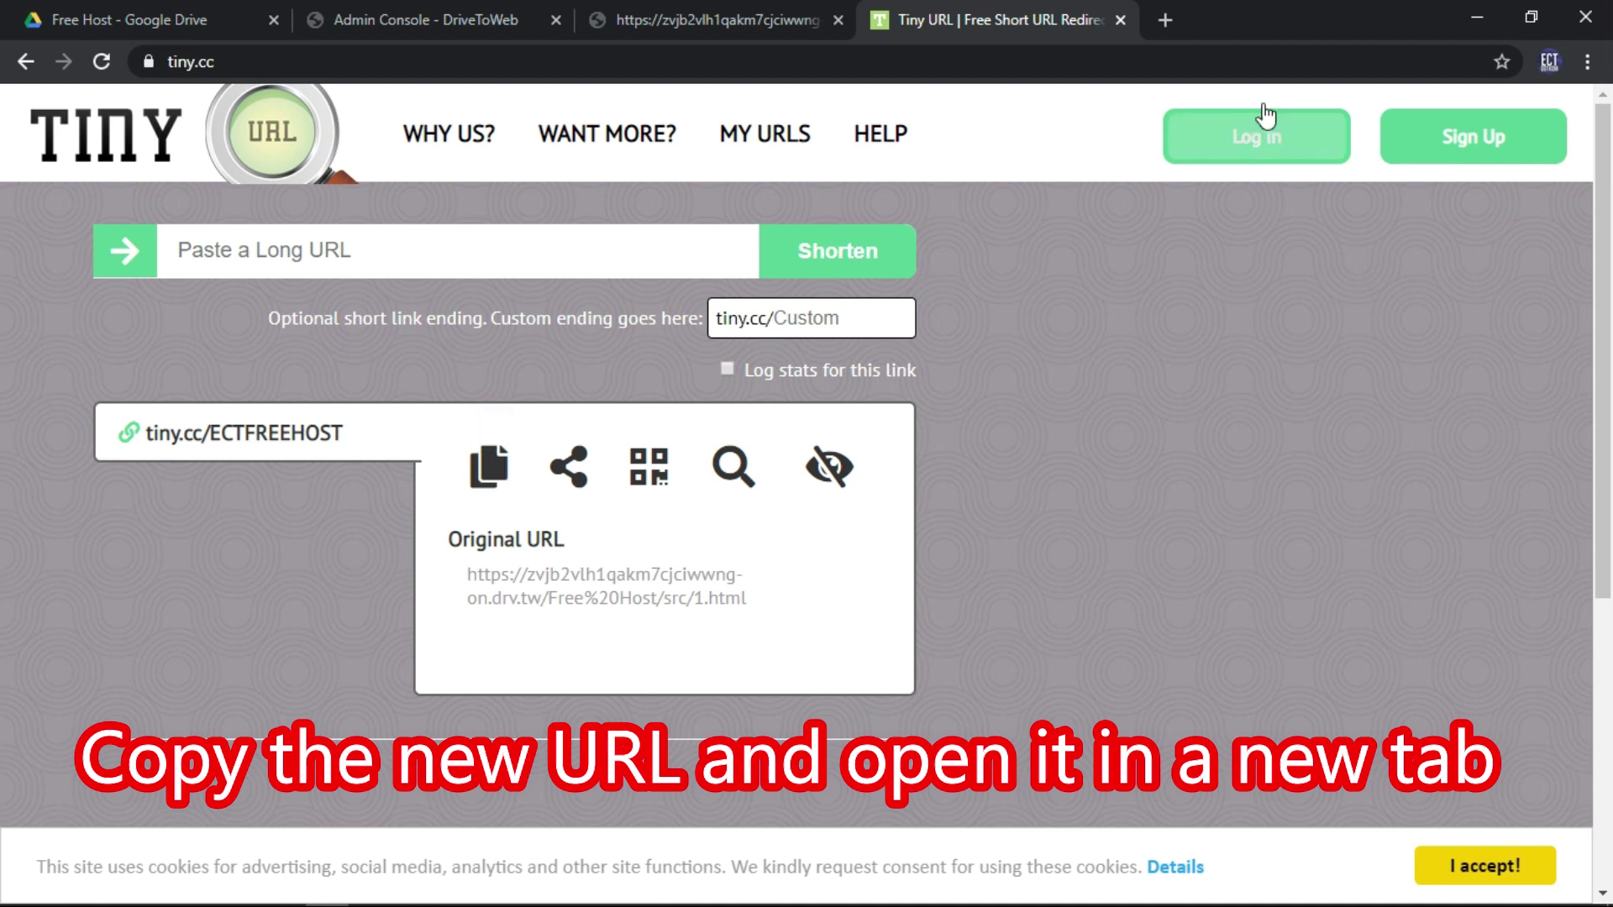
click(1164, 19)
right_click(1051, 73)
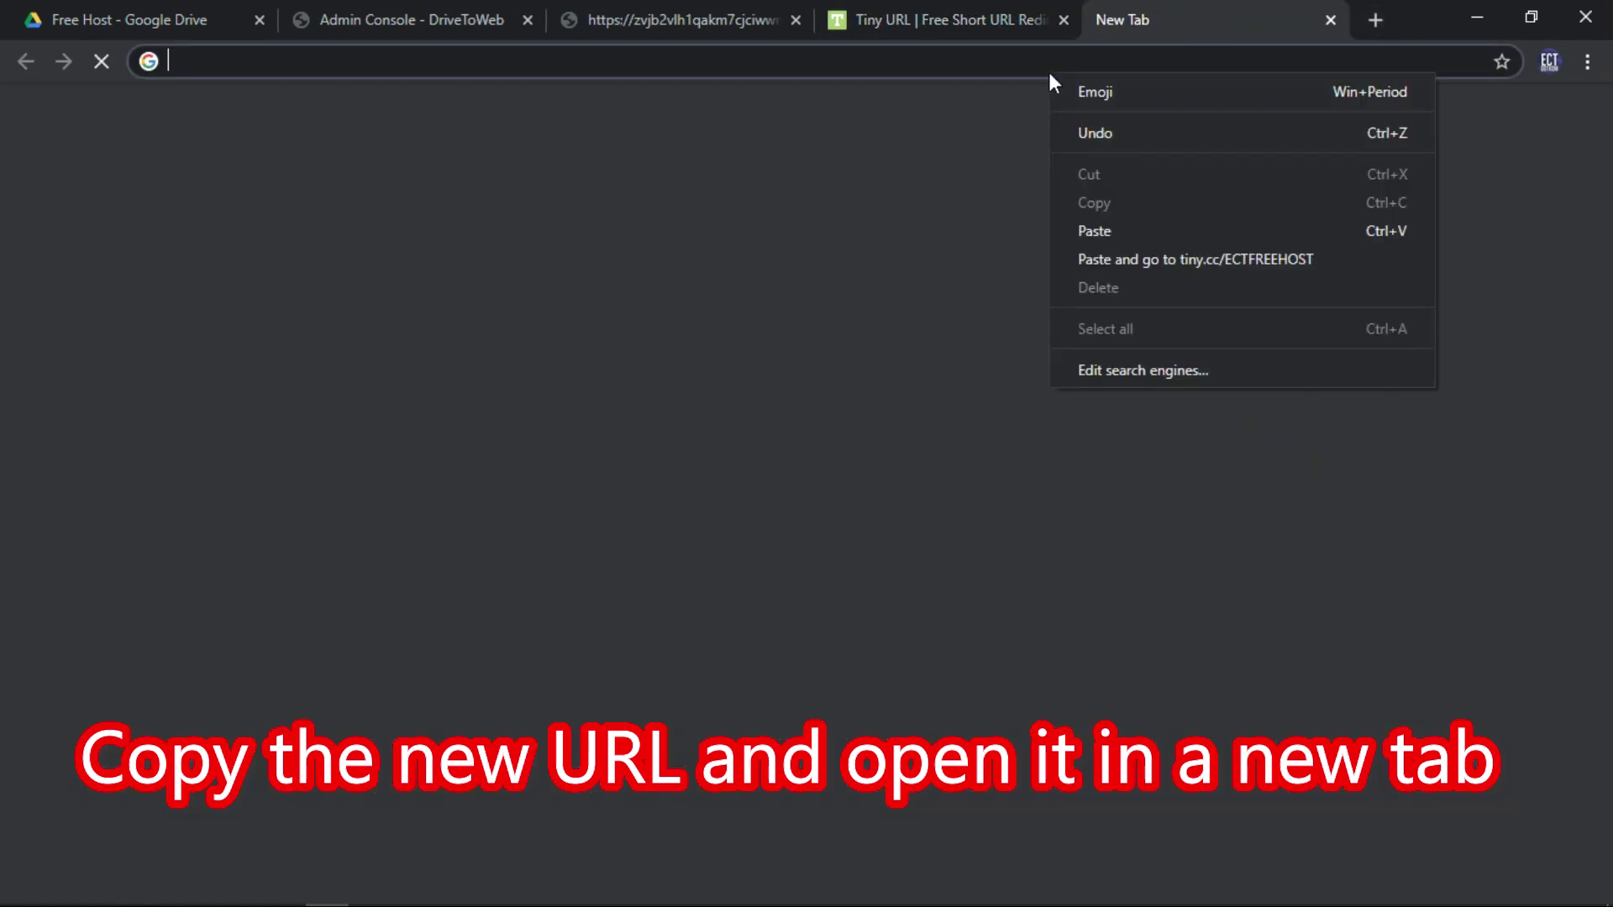